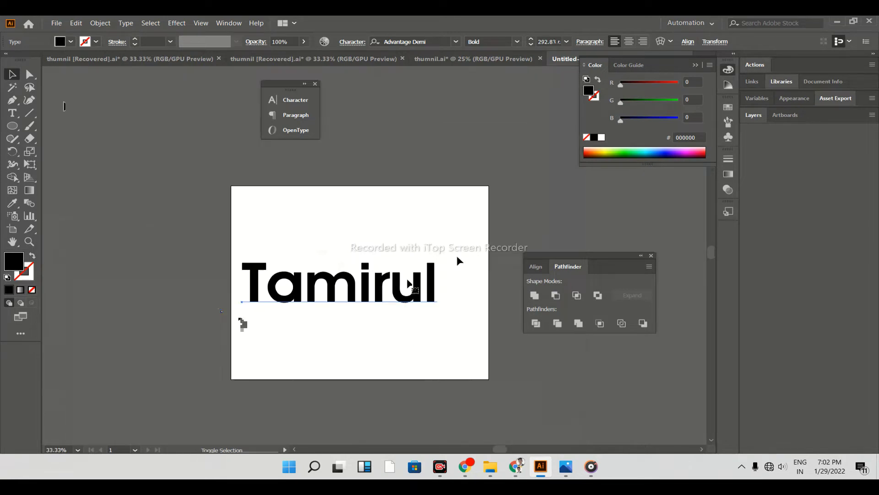
- Set the name text's font to Segoe Script Bold and scale it down about its centre to about 138 pt
left_click(456, 44)
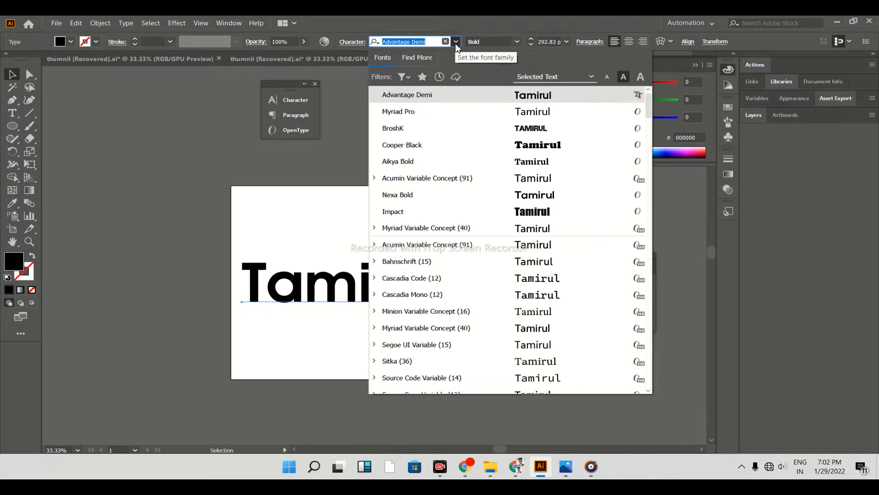
scroll(552, 343, "down", 3)
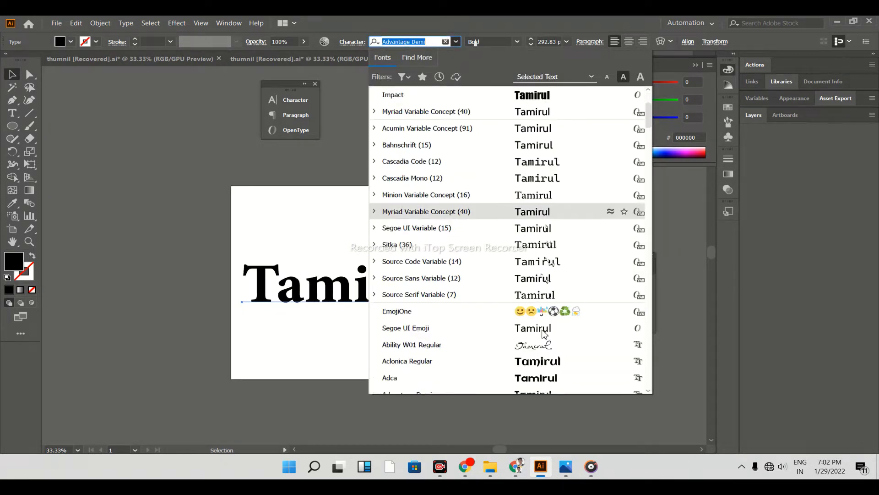
scroll(543, 338, "down", 10)
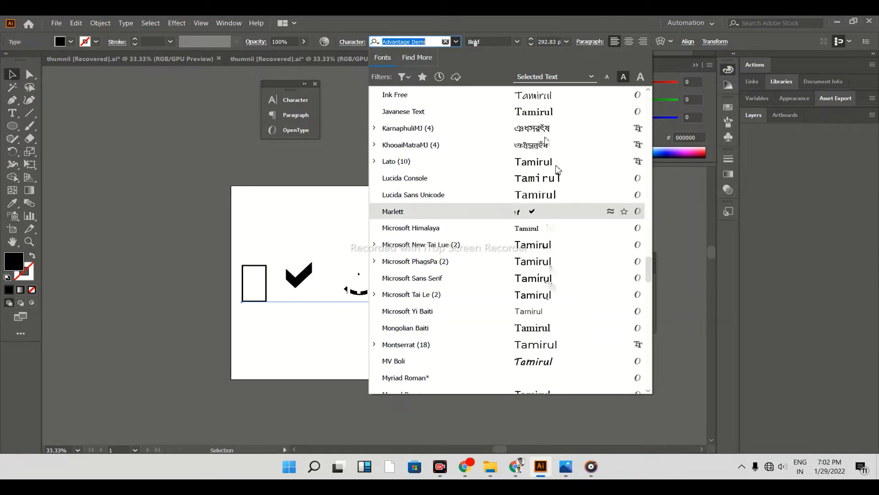
scroll(568, 275, "up", 3)
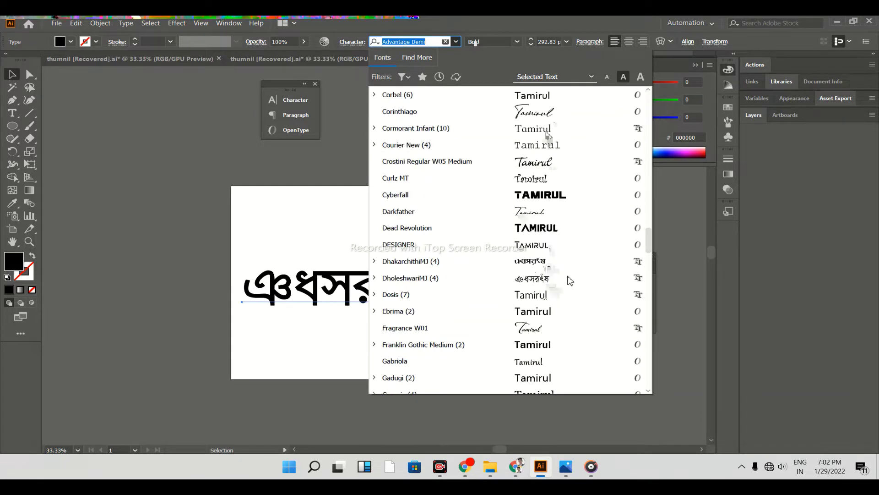
scroll(569, 289, "down", 4)
scroll(571, 295, "up", 5)
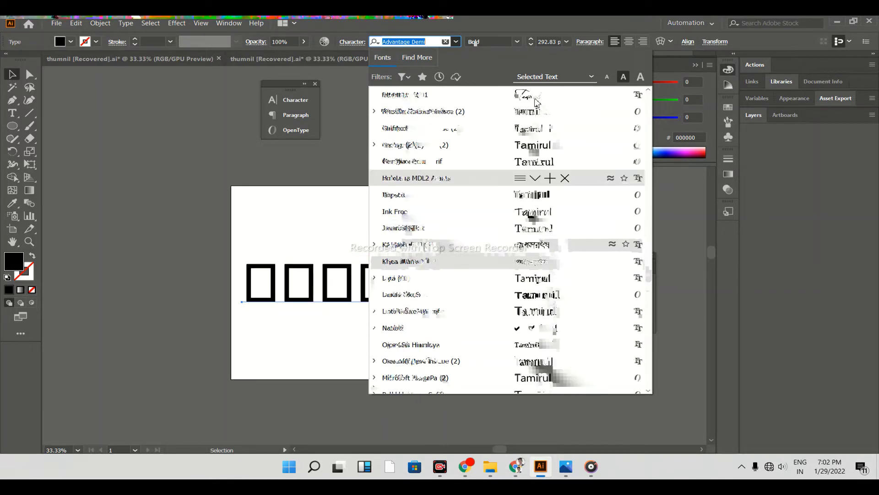
scroll(556, 300, "down", 15)
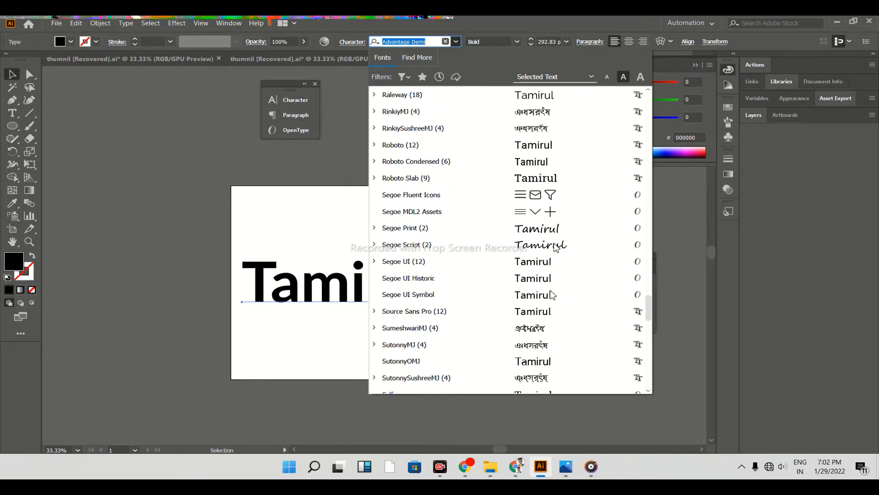
scroll(556, 274, "down", 10)
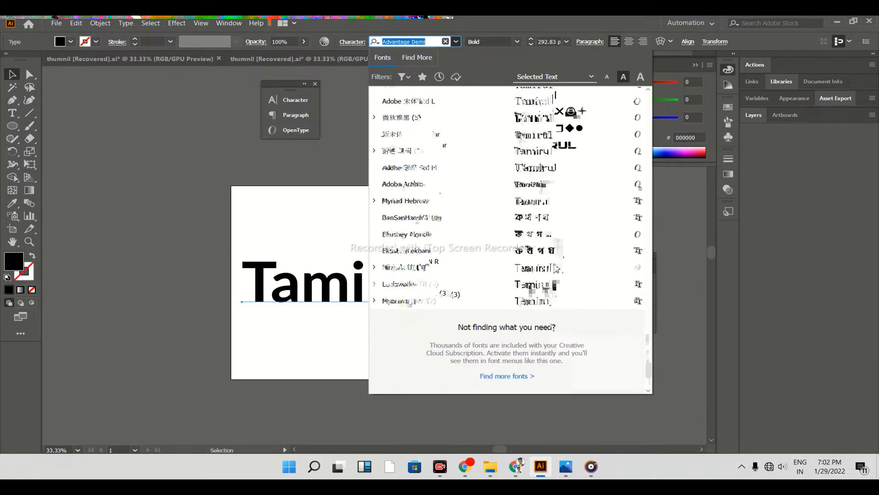
scroll(558, 256, "up", 8)
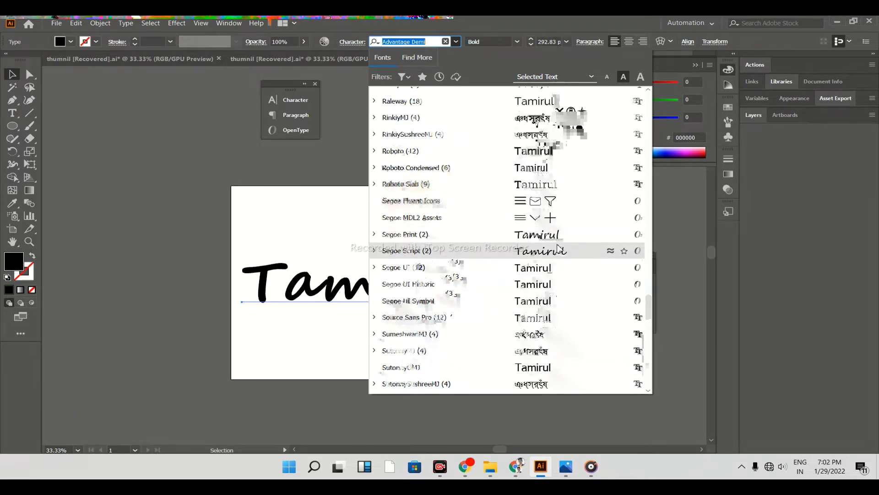
left_click(558, 250)
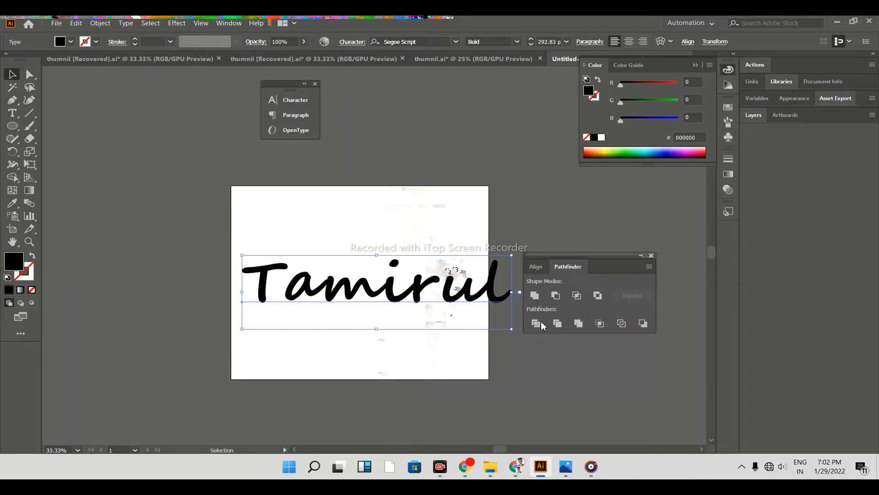
left_click_drag(514, 334, 443, 315)
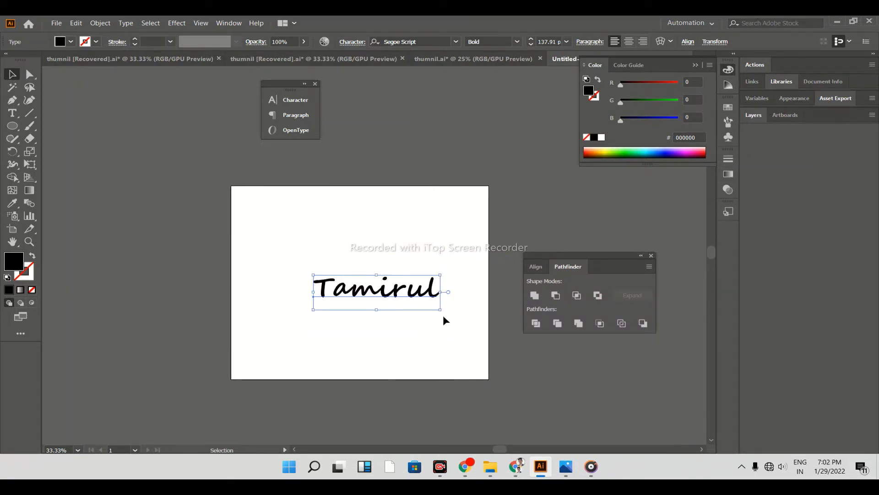
left_click(466, 309)
- Delete the letter at the start of the name text and retype it as a capital T
left_click(12, 114)
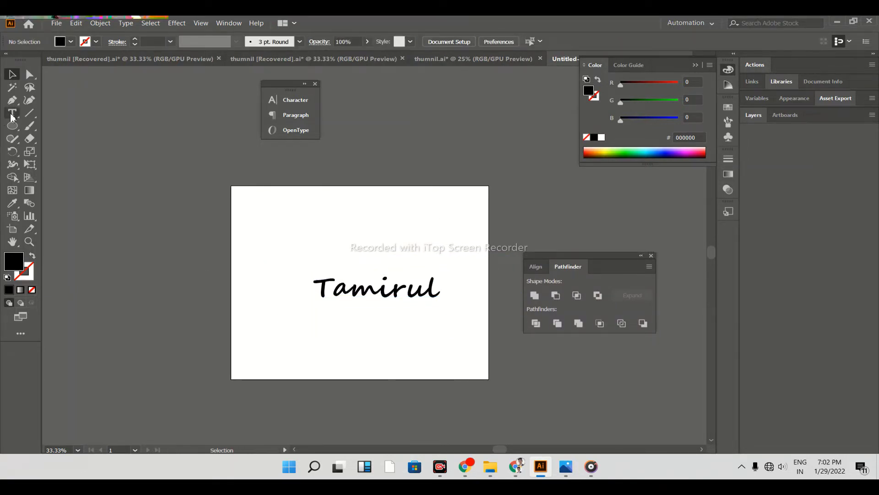
left_click(344, 291)
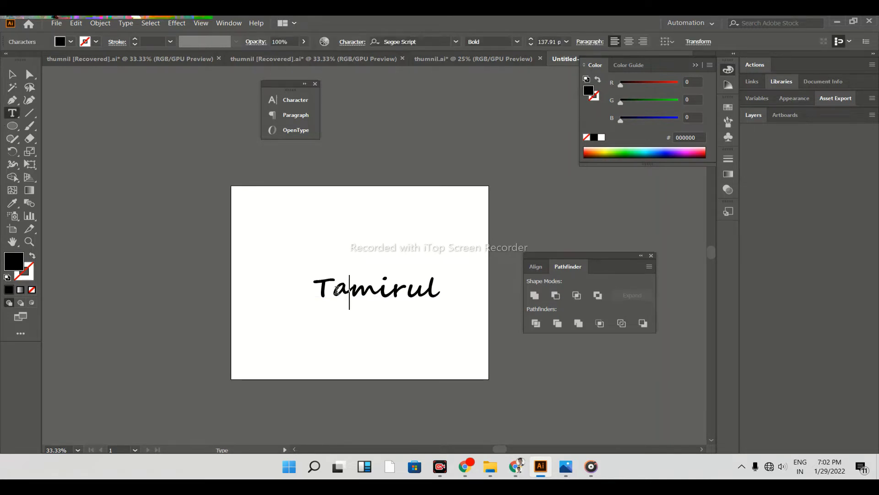
key("BackSpace")
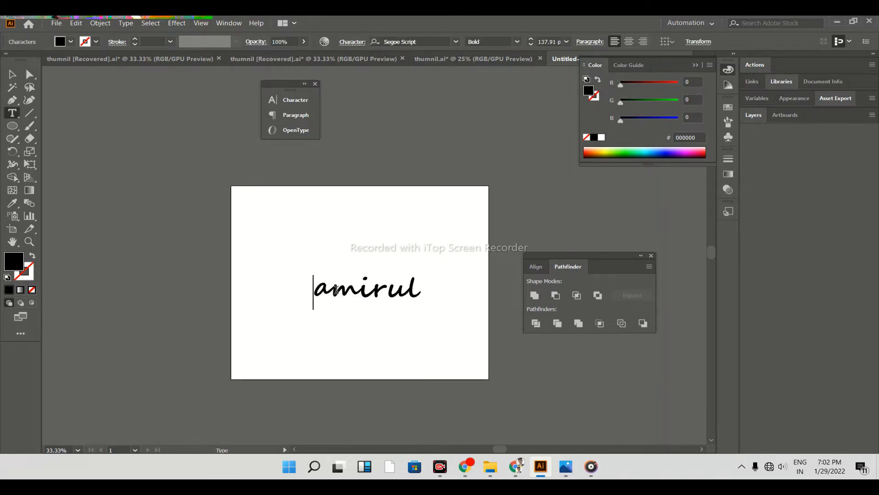
type("T")
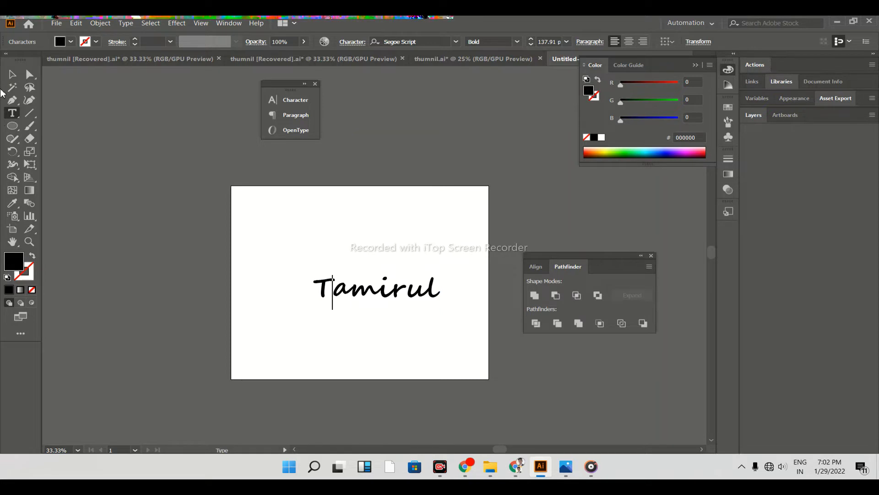
left_click(12, 73)
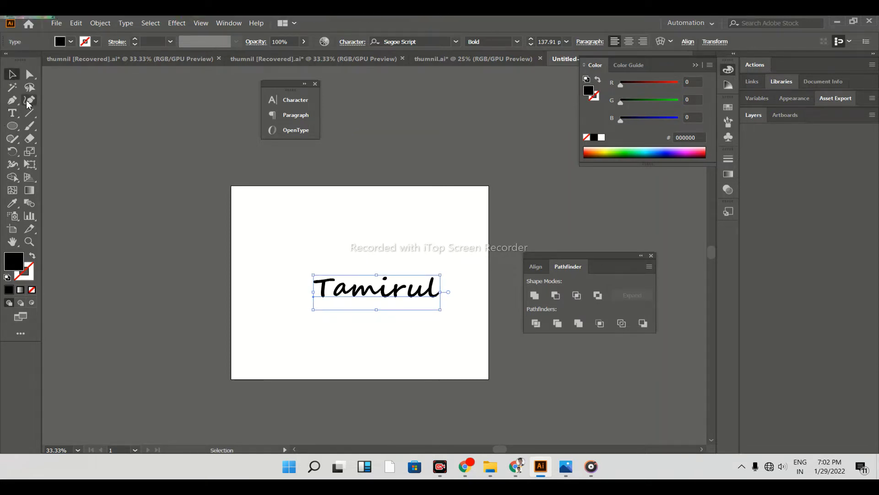
- Draw an unfilled zigzag curve with the Pen tool from the last letter, over and back across the name, ending below its first letter
left_click(18, 102)
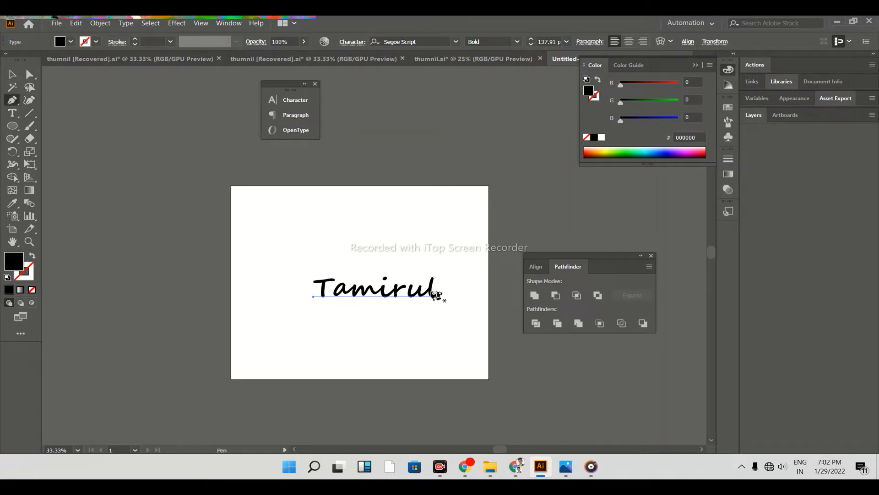
left_click_drag(437, 295, 393, 243)
left_click_drag(325, 282, 306, 332)
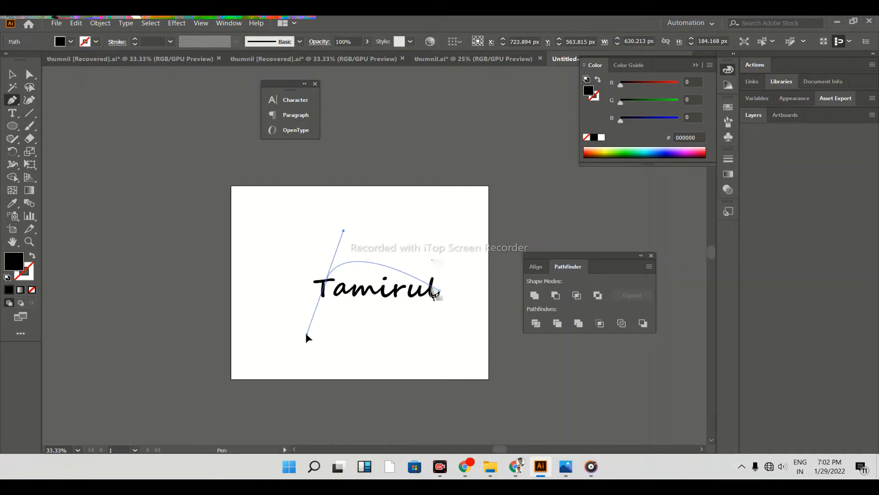
left_click_drag(381, 312, 403, 305)
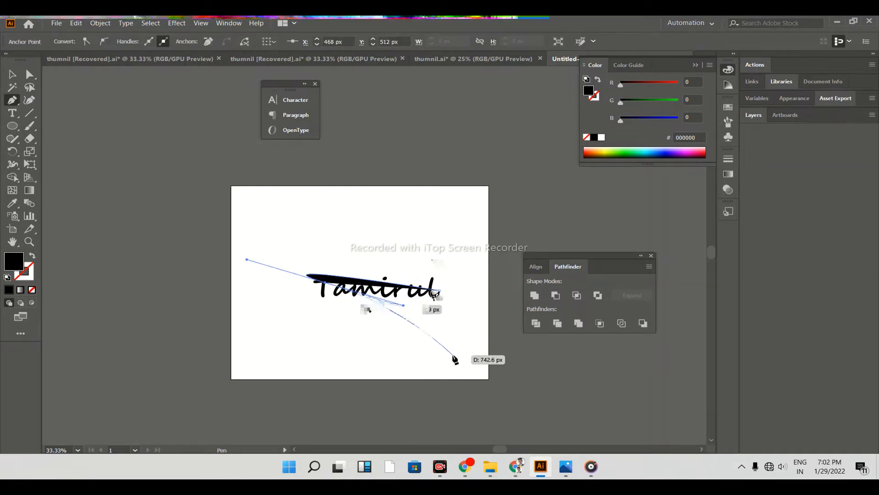
key("slash")
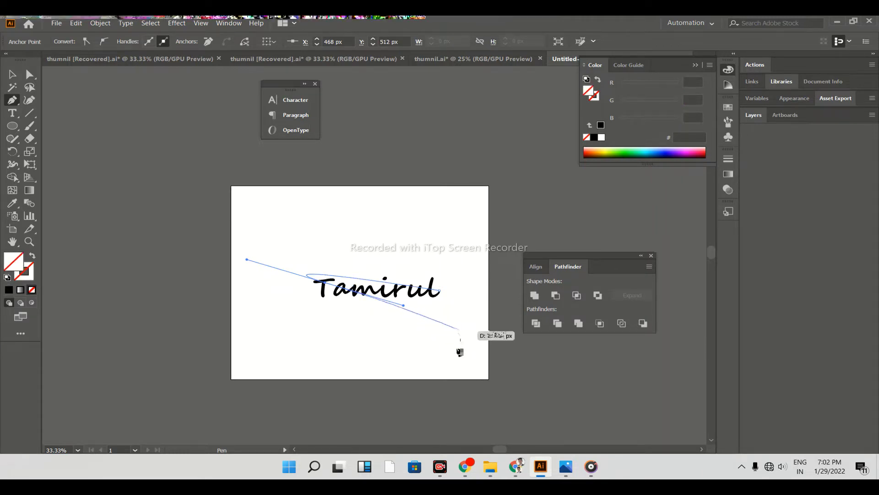
left_click_drag(427, 309, 426, 314)
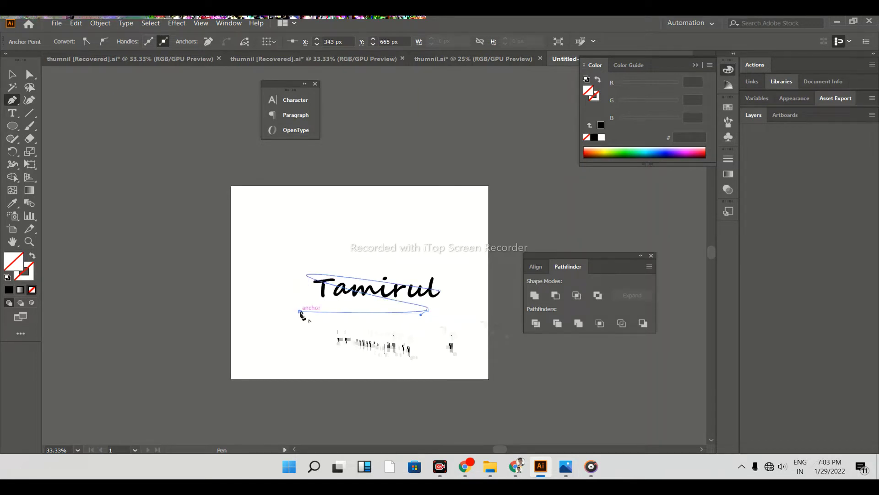
left_click(300, 312)
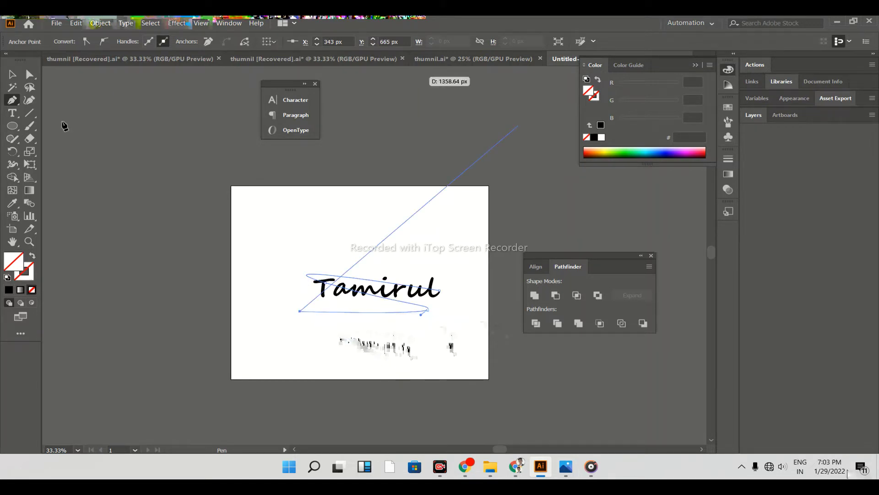
left_click(13, 74)
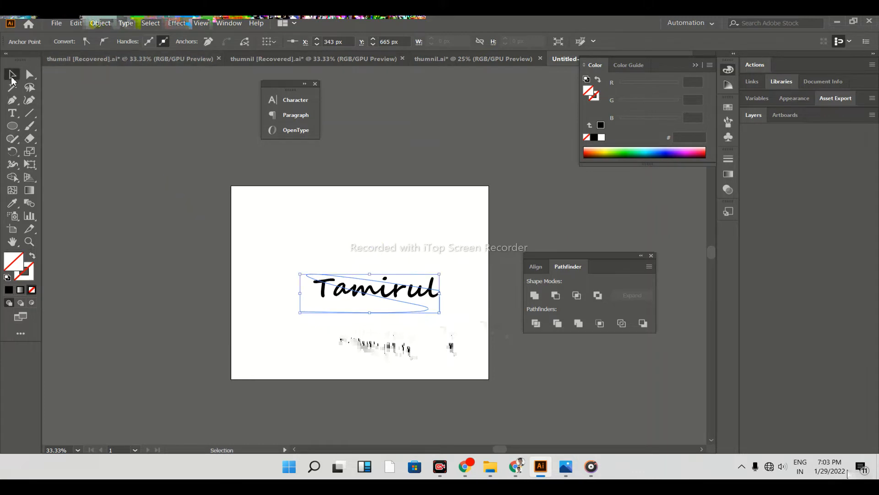
left_click(170, 106)
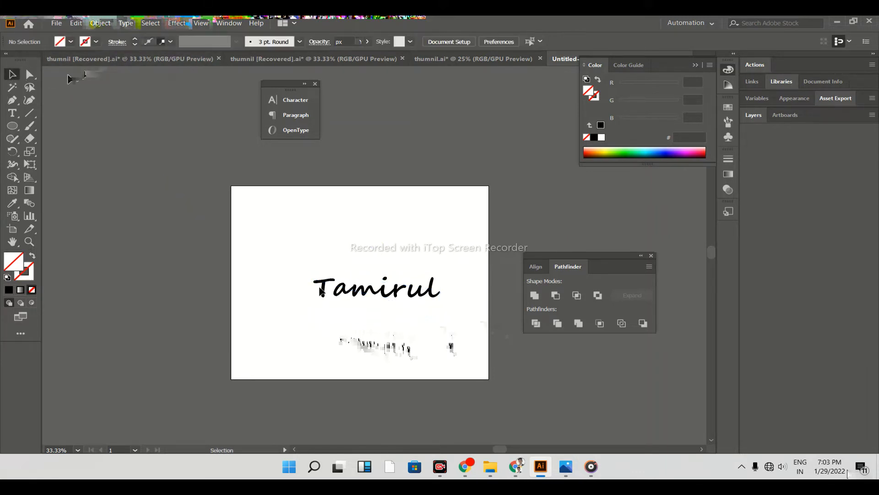
- Select the name text and the zigzag curve together and set their yellow stroke to 5 pt
left_click(135, 40)
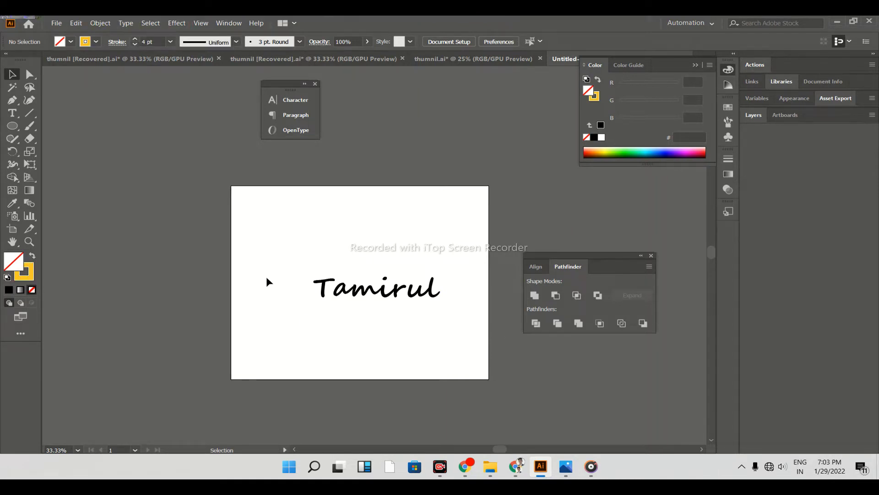
left_click_drag(280, 285, 353, 319)
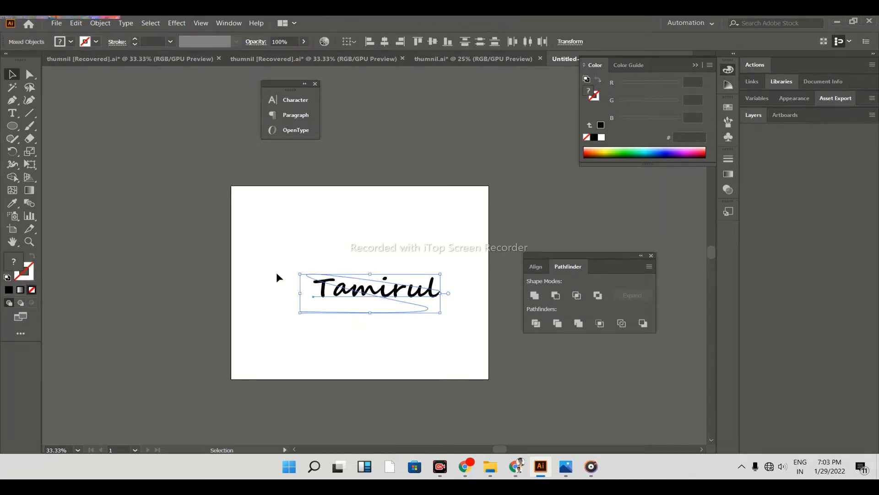
left_click(135, 41)
left_click(134, 40)
left_click(135, 40)
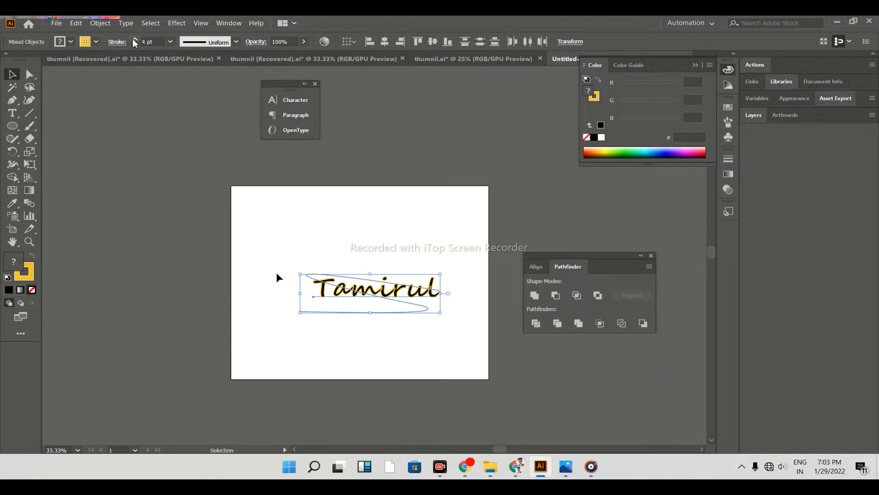
left_click(136, 40)
- Undo the stroke weight increases on the text and curve back to 0.5 pt and deselect everything
key("a")
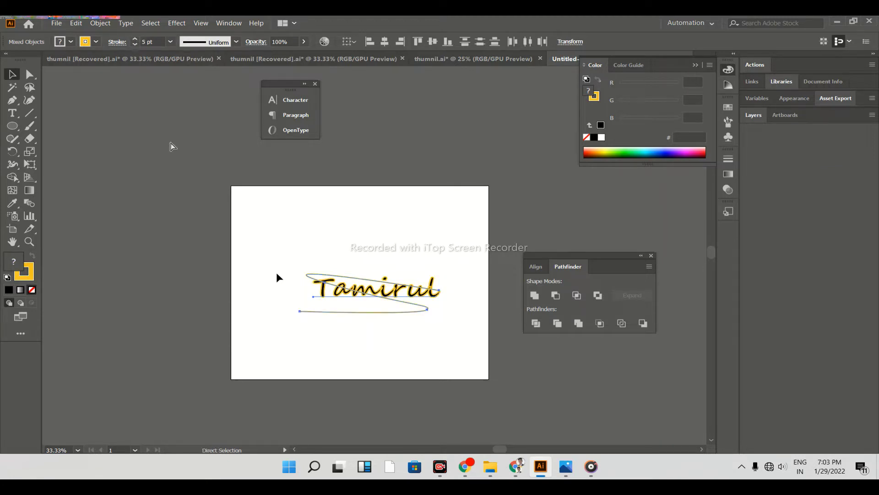
key("ctrl+z")
key("ctrl+z")
key("ctrl+z")
key("ctrl+z")
key("v")
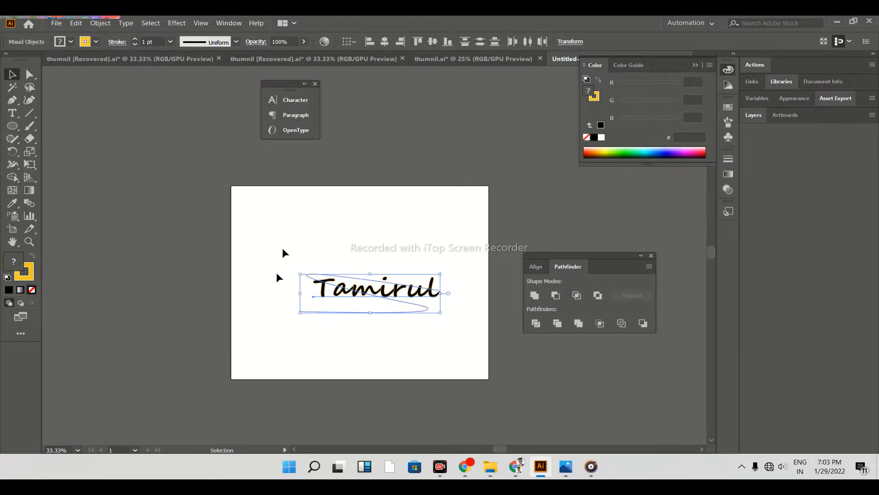
key("z")
key("ctrl+z")
key("ctrl+z")
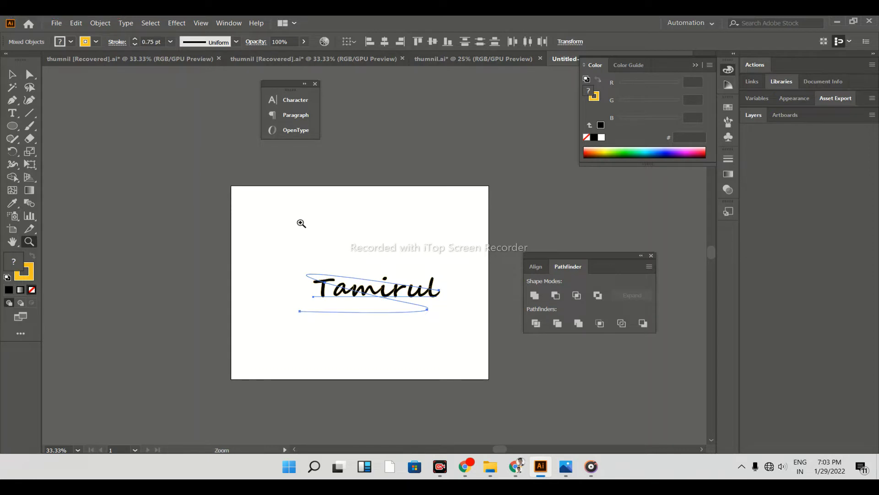
key("ctrl+shift+a")
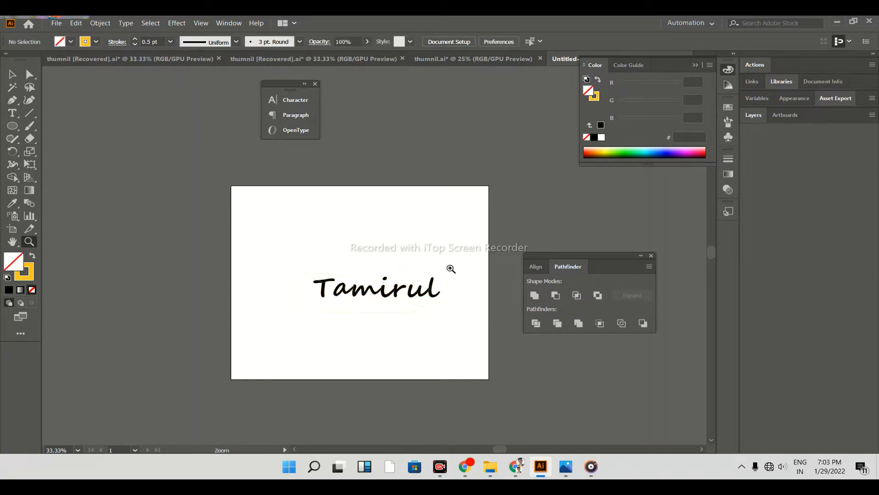
- Try to move the zigzag curve about 45 px down across the name text, and undo the move
left_click_drag(418, 310, 504, 281)
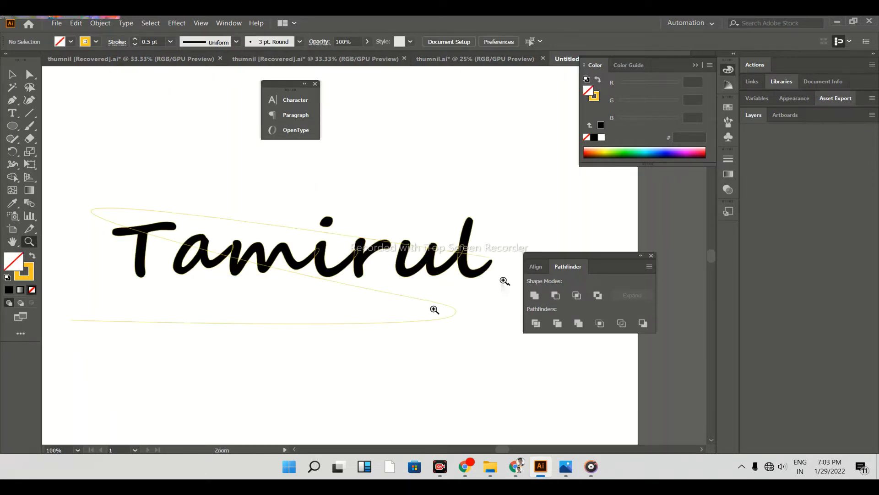
left_click(12, 74)
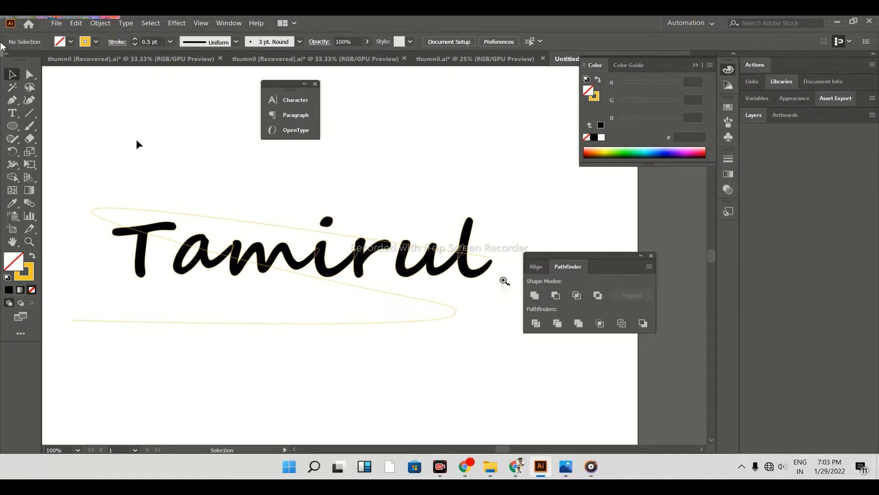
left_click(180, 215)
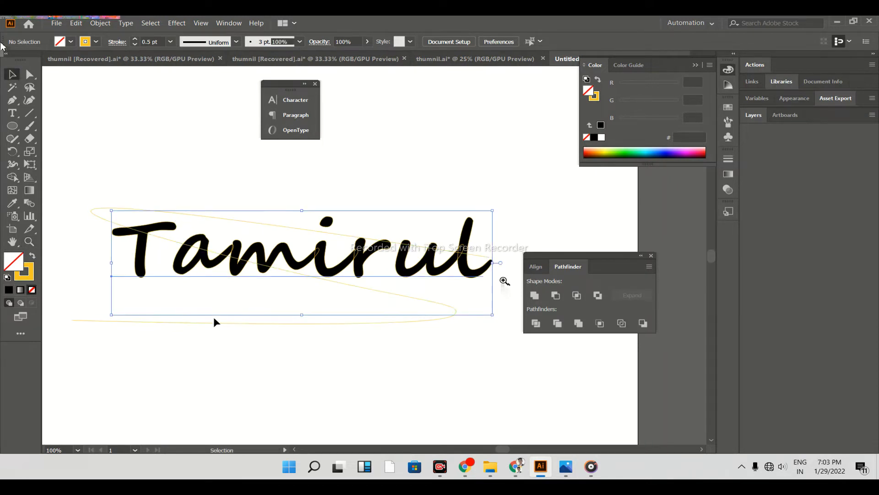
left_click(199, 328)
left_click_drag(188, 323, 196, 349)
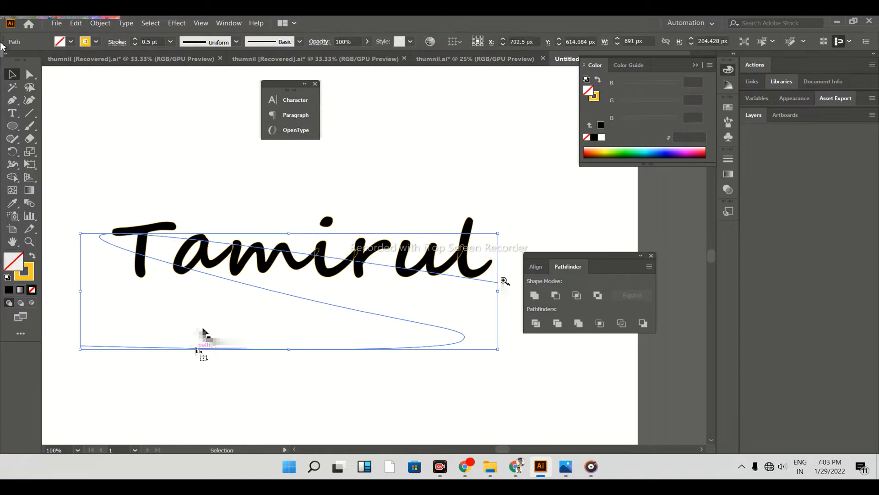
key("ctrl+z")
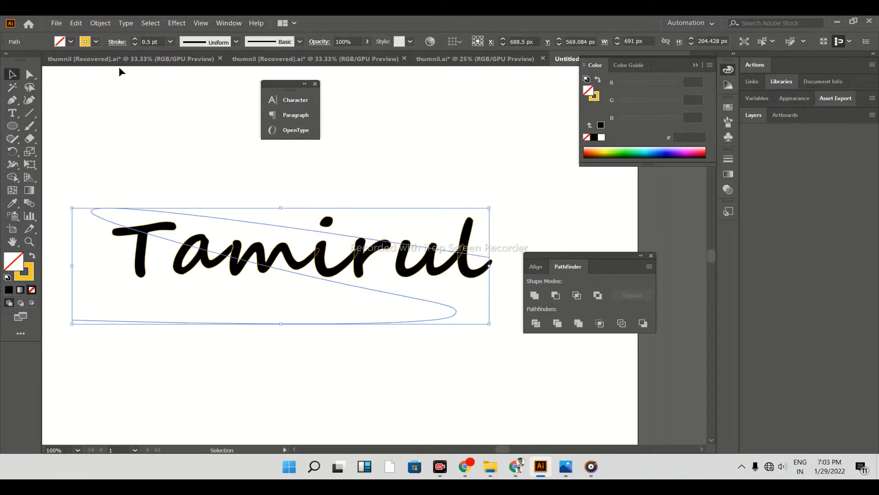
- Set the zigzag curve's stroke weight to 9 pt and its stroke colour to black (000000)
left_click(135, 39)
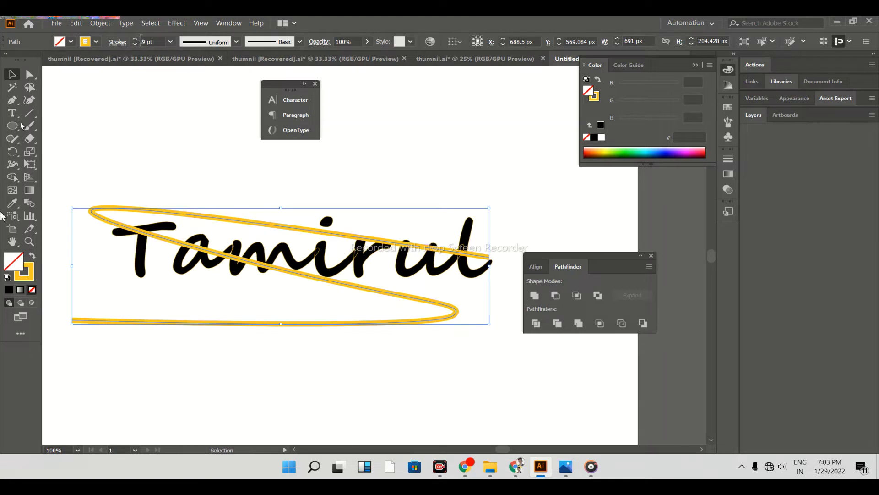
double_click(24, 271)
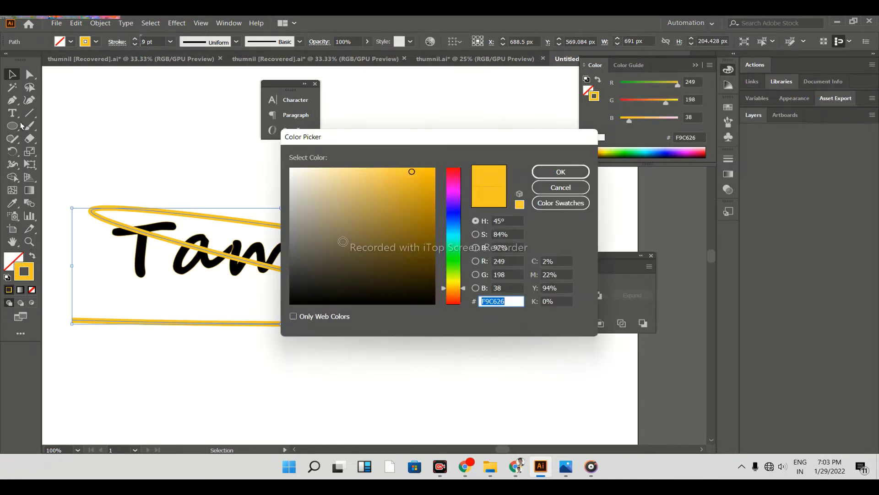
left_click_drag(385, 268, 435, 303)
left_click(561, 172)
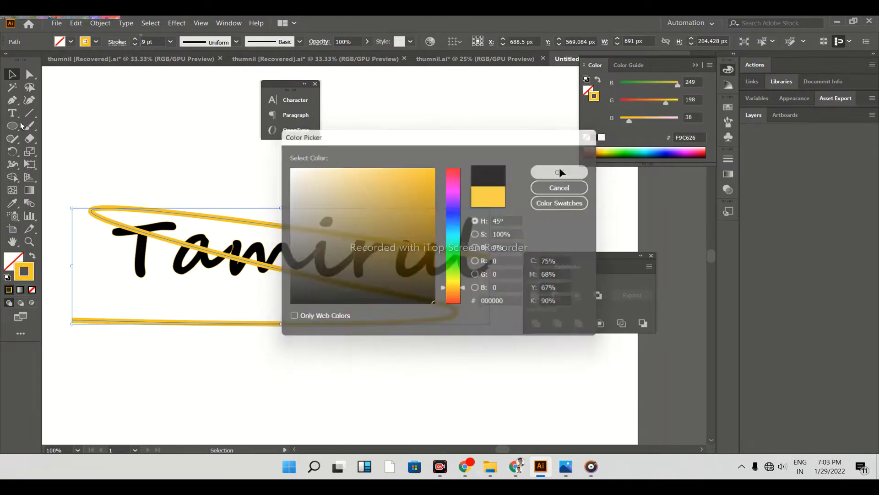
scroll(540, 151, "down", 2)
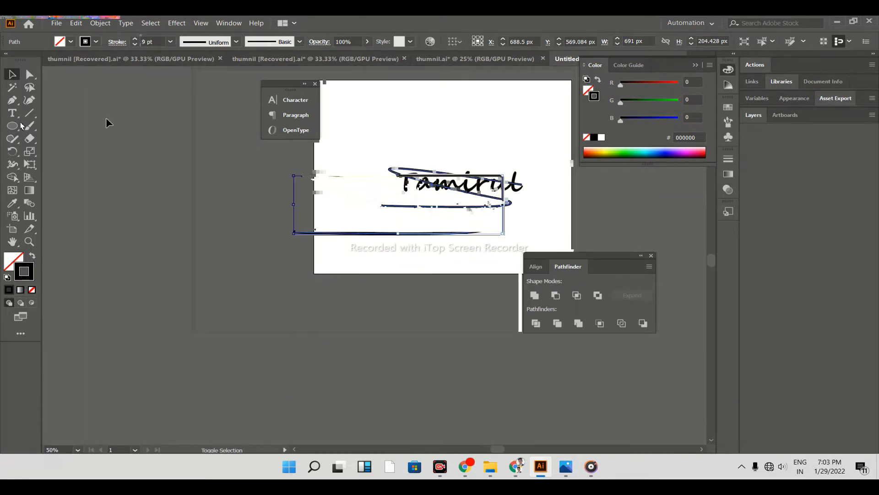
scroll(580, 182, "up", 3)
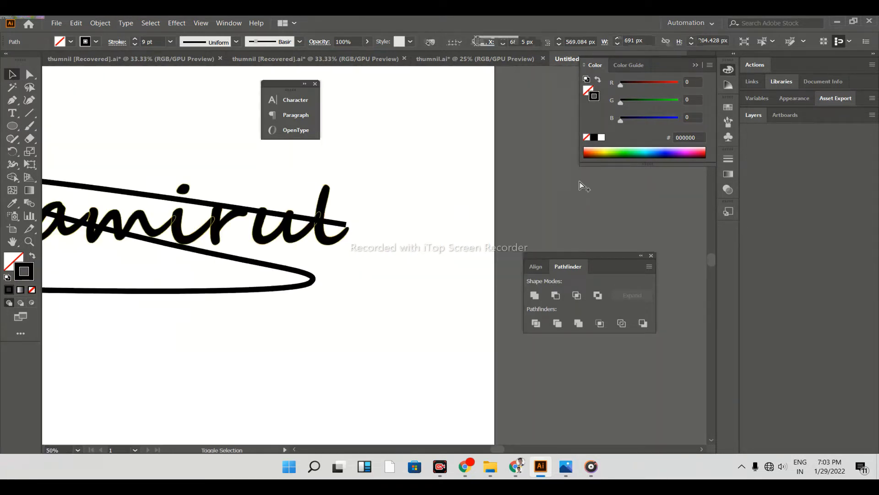
- Select the name text, reduce its yellow stroke weight to 0.25 pt, and deselect it
left_click_drag(209, 248, 207, 246)
left_click(314, 267)
scroll(321, 268, "down", 3)
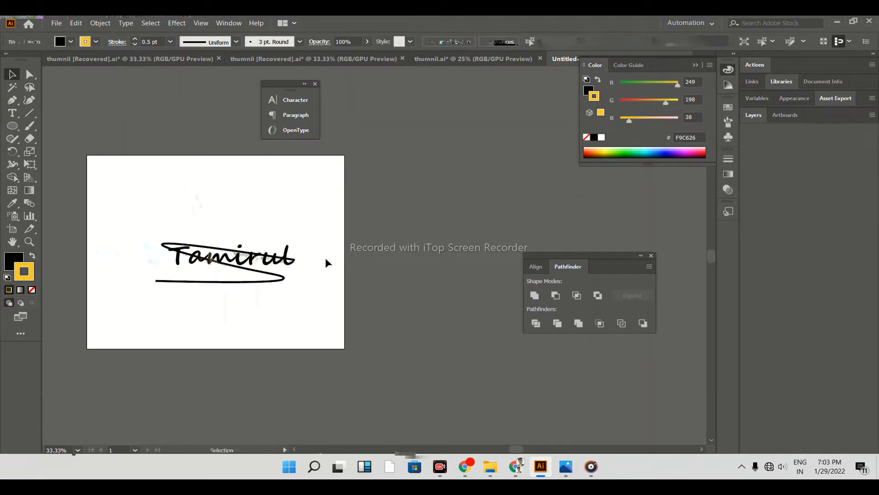
scroll(287, 271, "up", 2)
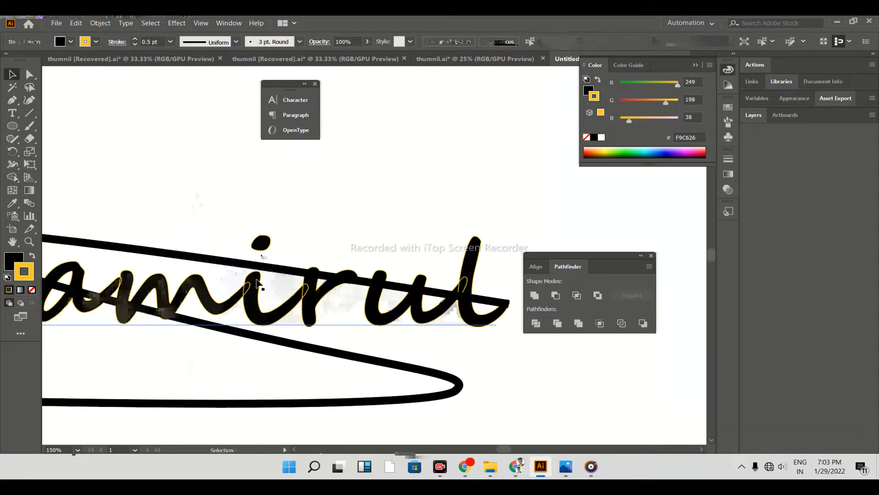
left_click(257, 288)
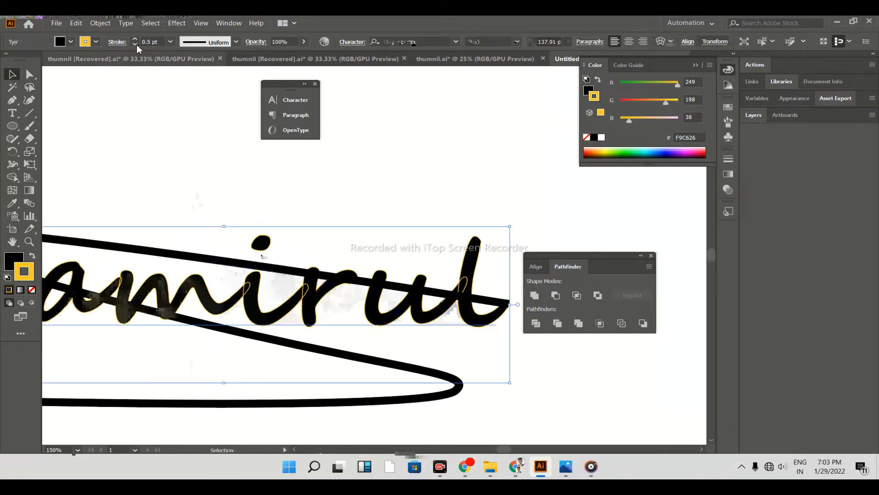
left_click(275, 153)
scroll(473, 228, "down", 3)
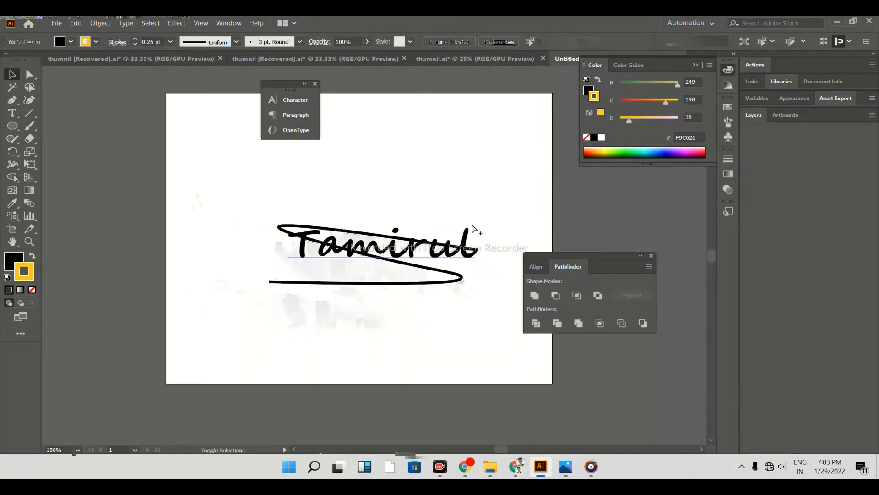
scroll(479, 220, "up", 2)
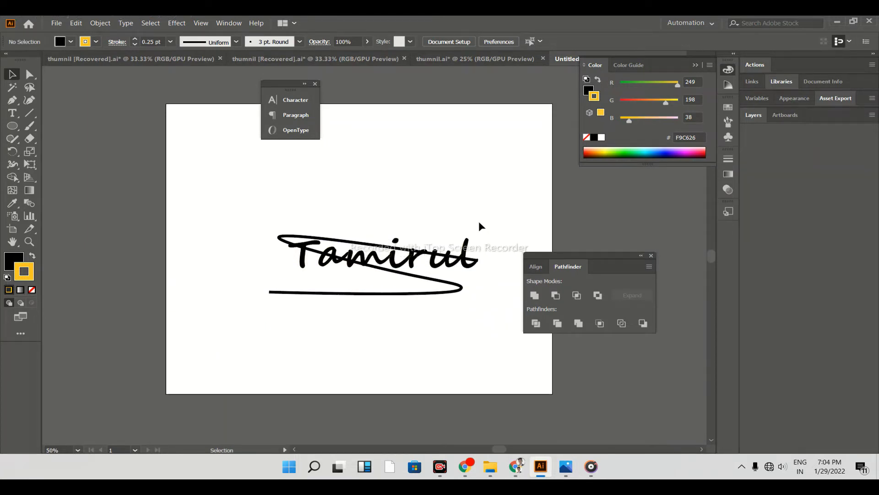
scroll(455, 246, "up", 1)
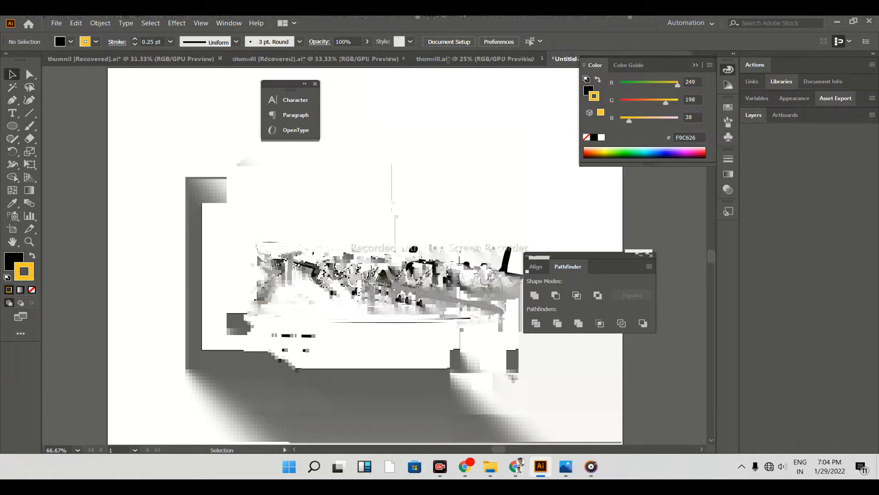
scroll(211, 215, "down", 1)
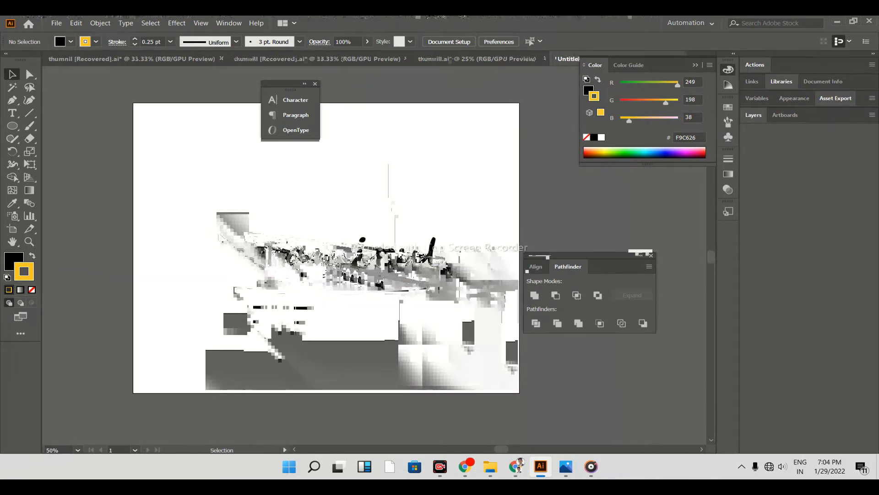
left_click(13, 115)
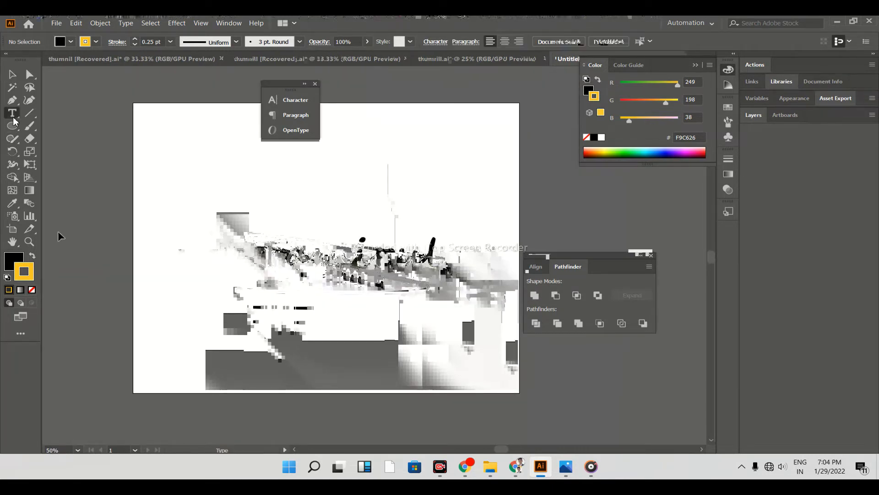
left_click(12, 75)
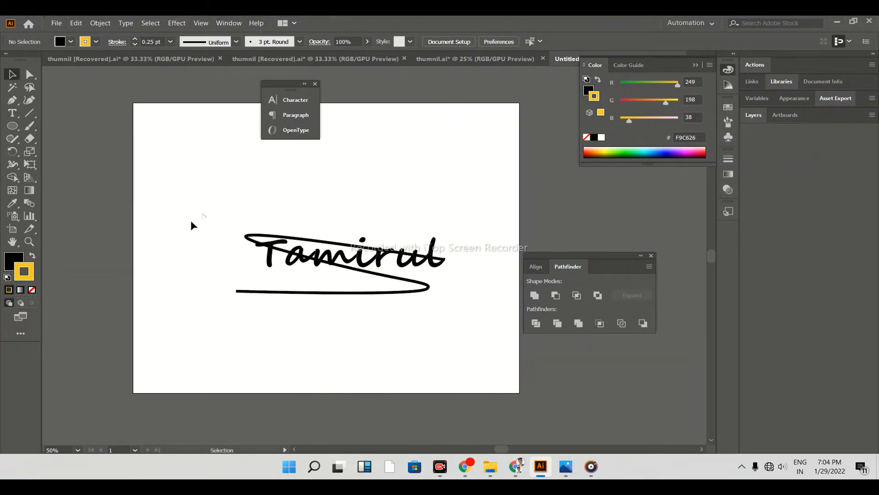
scroll(265, 289, "up", 1)
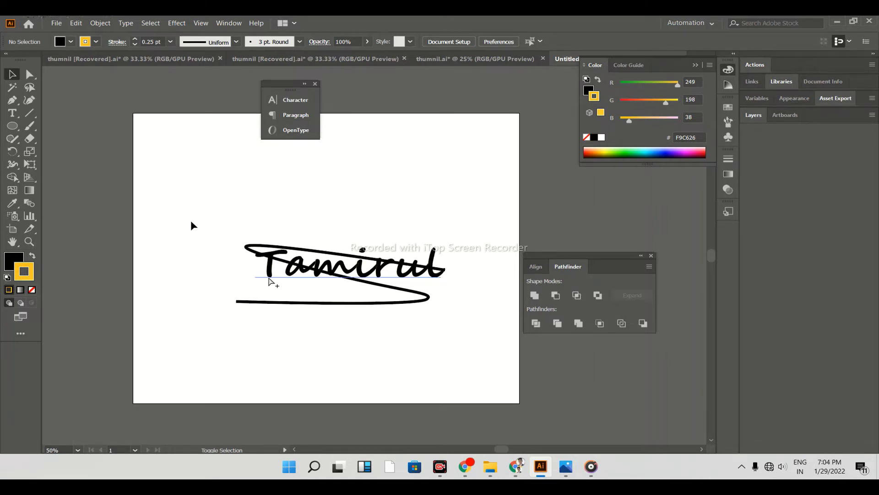
scroll(270, 280, "up", 1)
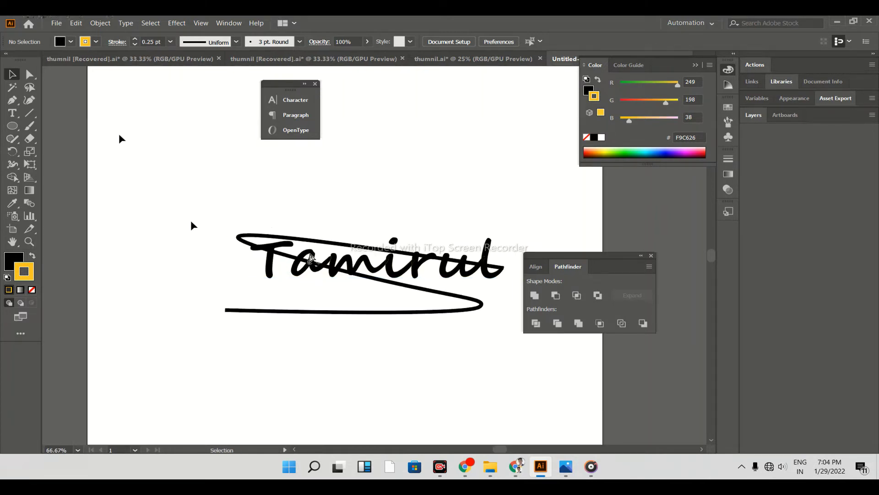
left_click(29, 74)
left_click(370, 252)
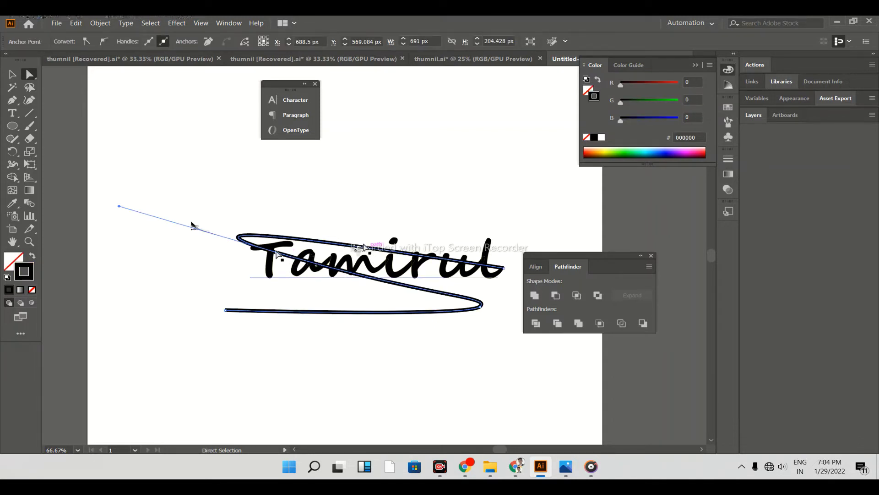
mouse_move(277, 254)
left_mouse_down()
mouse_move(270, 258)
mouse_move(276, 253)
left_mouse_up()
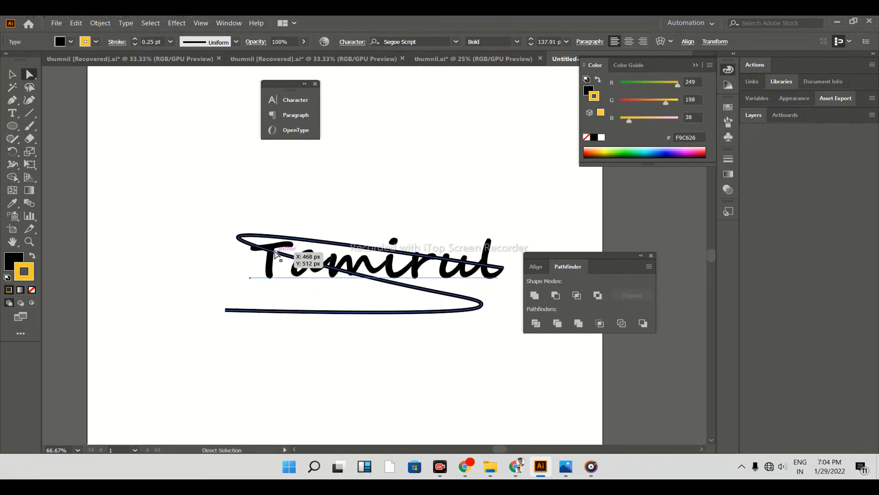
left_click(508, 391)
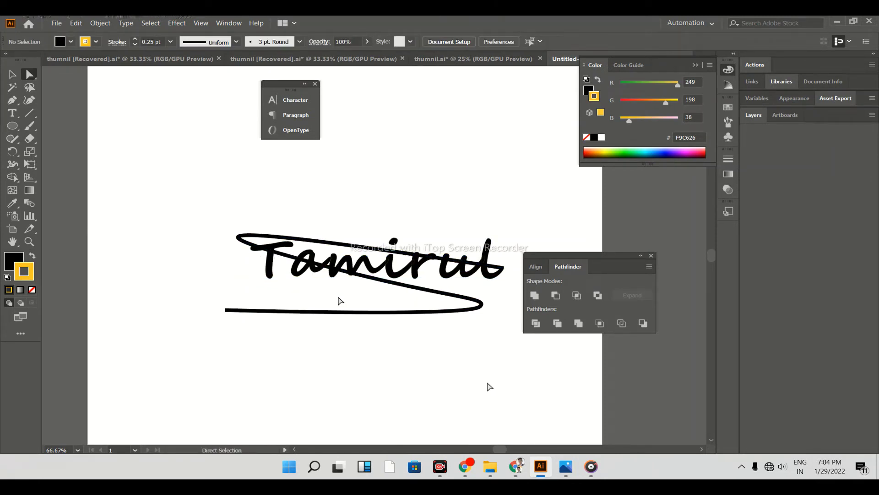
- Add the date text "29/01/22" below the zigzag curve in the current script font
scroll(392, 355, "down", 2)
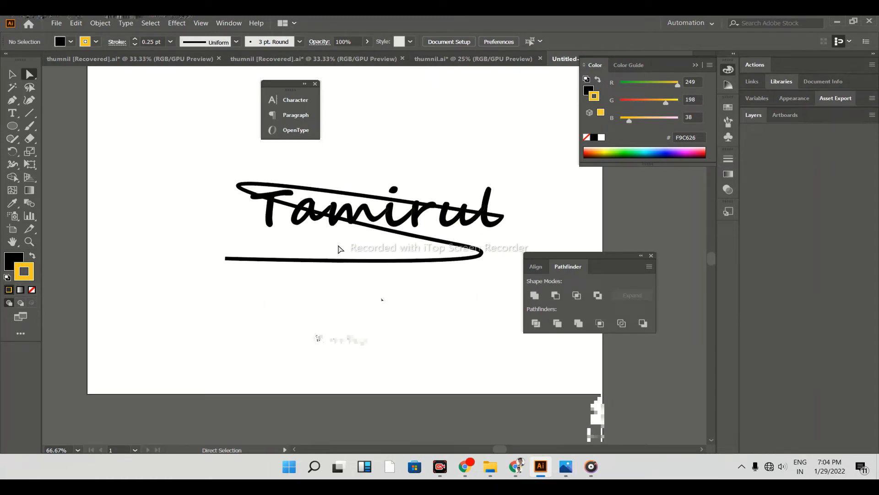
scroll(315, 334, "down", 2)
scroll(320, 325, "up", 2)
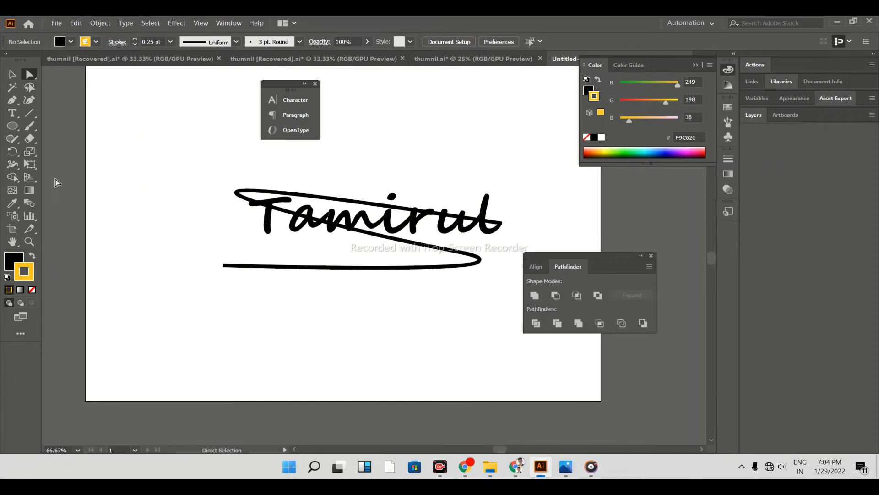
left_click(12, 114)
left_click(279, 295)
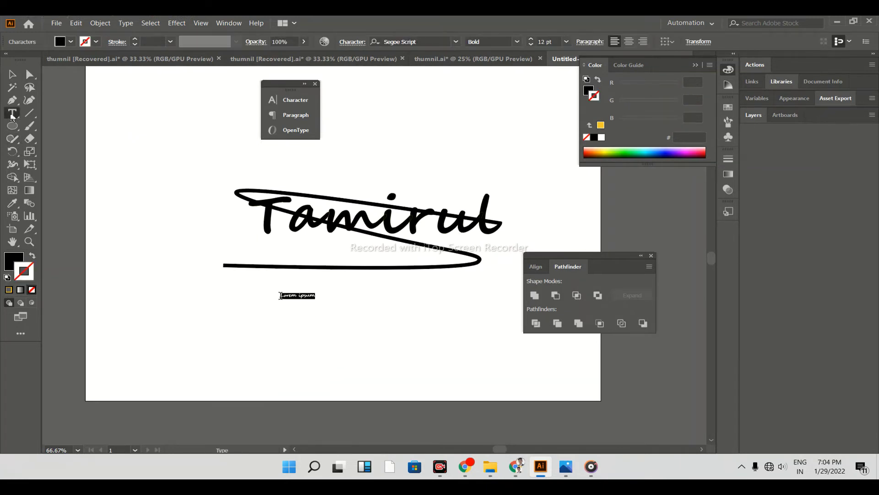
key("BackSpace")
key("BackSpace")
type("29/01/22")
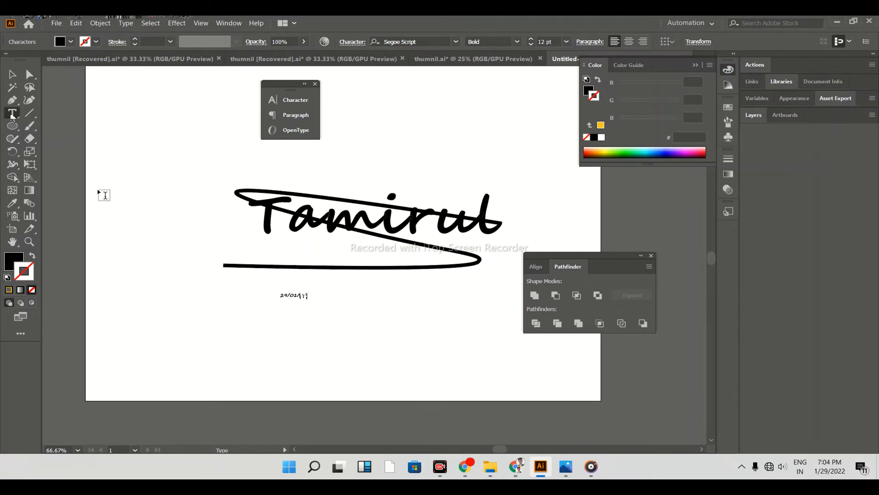
- Enlarge the date text to about 89.86 pt so it spans most of the signature's underline, and deselect it
left_click(12, 74)
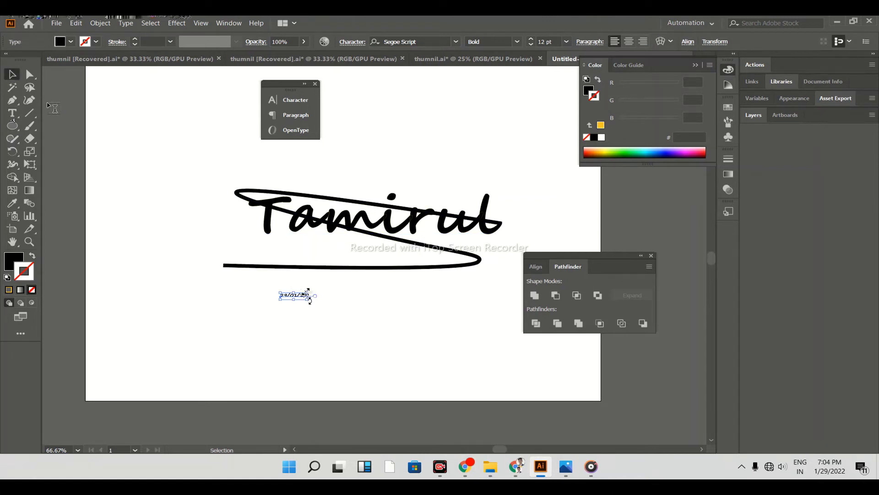
left_click_drag(308, 297, 412, 303)
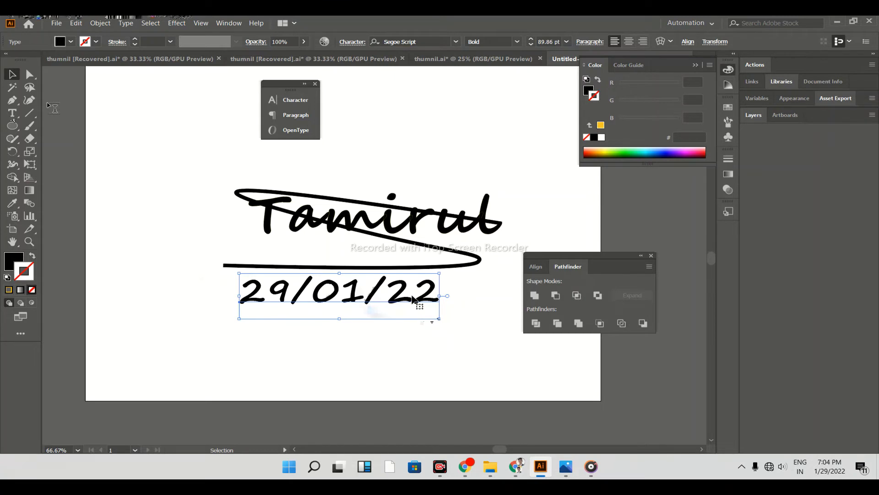
left_click(493, 321)
scroll(493, 321, "down", 3)
scroll(511, 340, "up", 1)
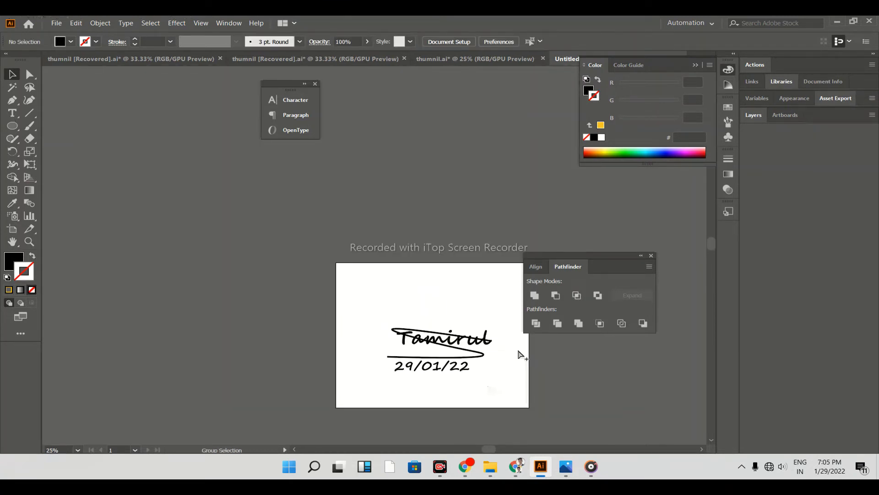
- Shift the date slightly to the right, select it with the name text and zigzag curve, and group them
scroll(519, 356, "up", 2)
scroll(490, 372, "up", 2)
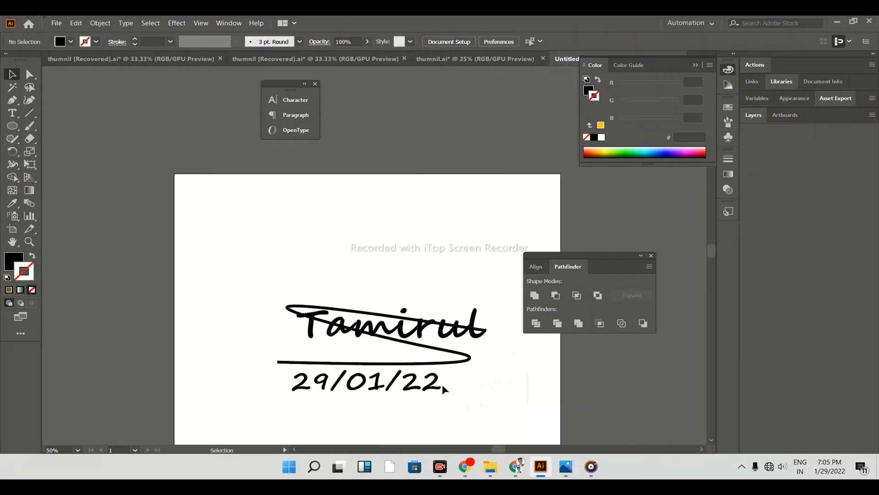
left_click_drag(430, 390, 257, 275)
left_click(489, 399)
right_click(404, 338)
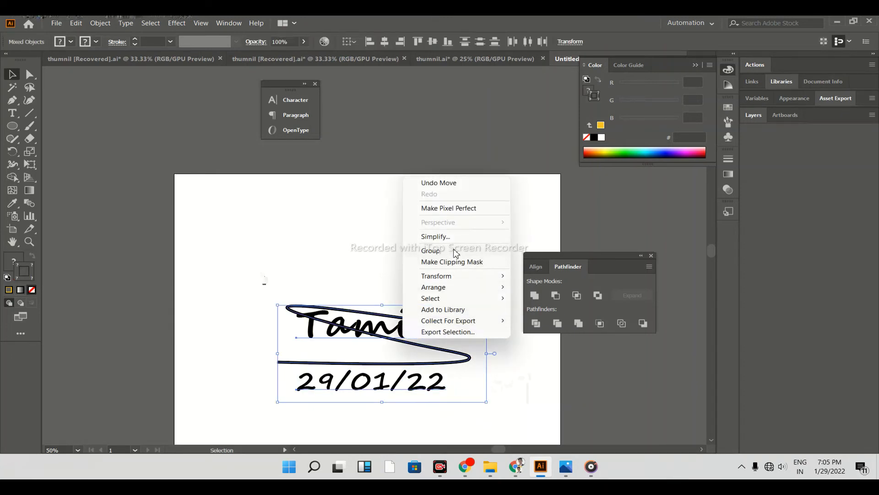
left_click(456, 253)
- Move the grouped signature up into the upper half of the artboard and deselect it
scroll(301, 270, "down", 2)
left_click_drag(354, 293, 350, 267)
left_click(413, 334)
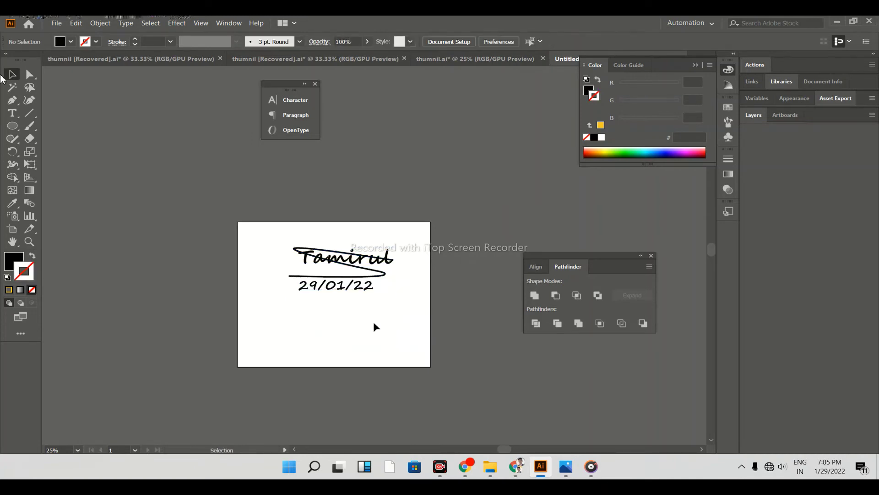
- Draw a black rectangle about 1298 px by 460 px across the lower part of the artboard and deselect it
left_click(12, 126)
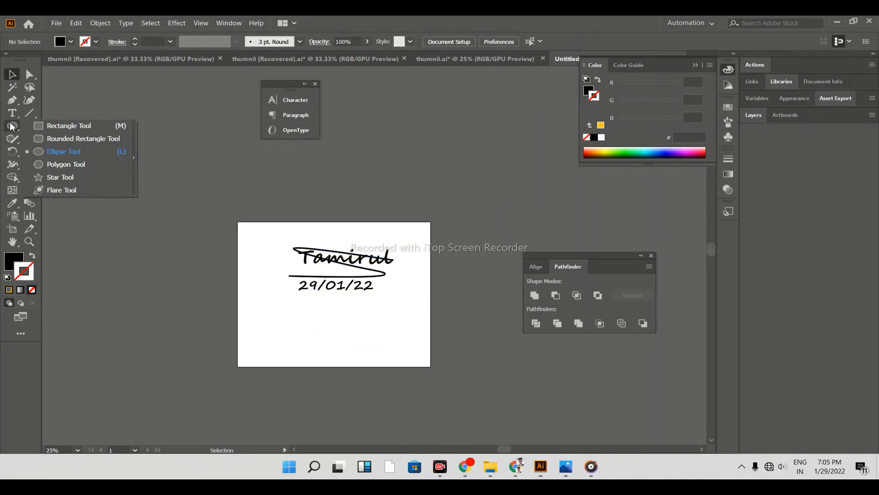
left_click(69, 126)
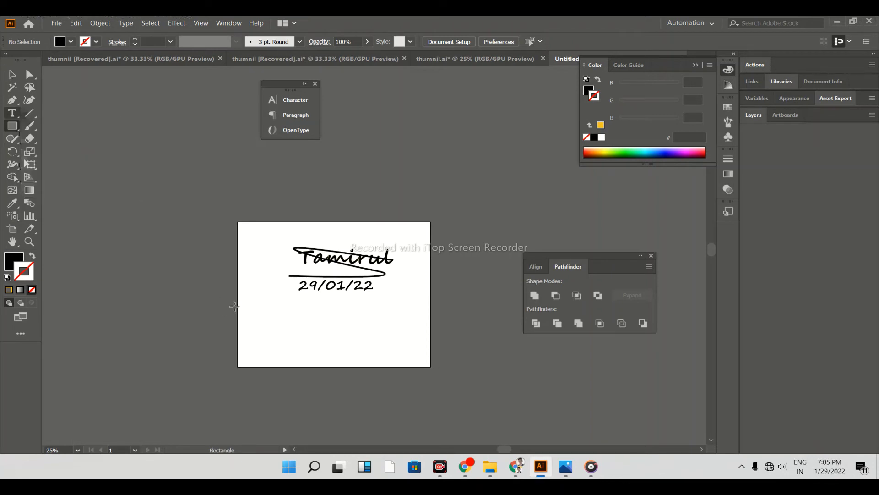
left_click_drag(237, 301, 429, 365)
left_click(12, 74)
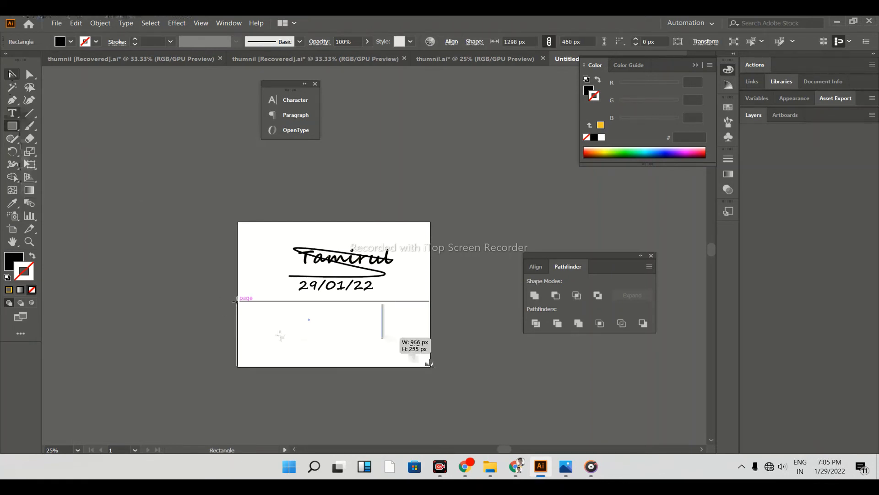
key("ctrl+shift+a")
key("ctrl+equal")
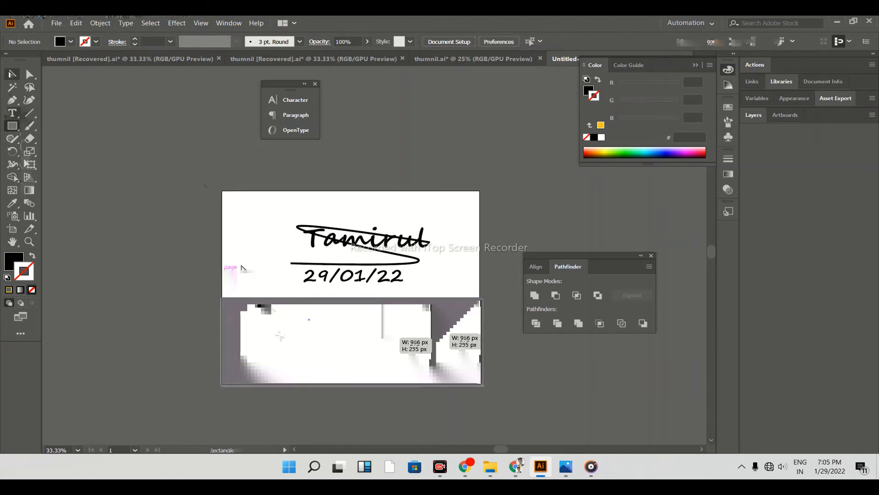
- Place a copy of the grouped signature on the black rectangle, directly below the original
left_click(353, 383)
left_click(316, 392)
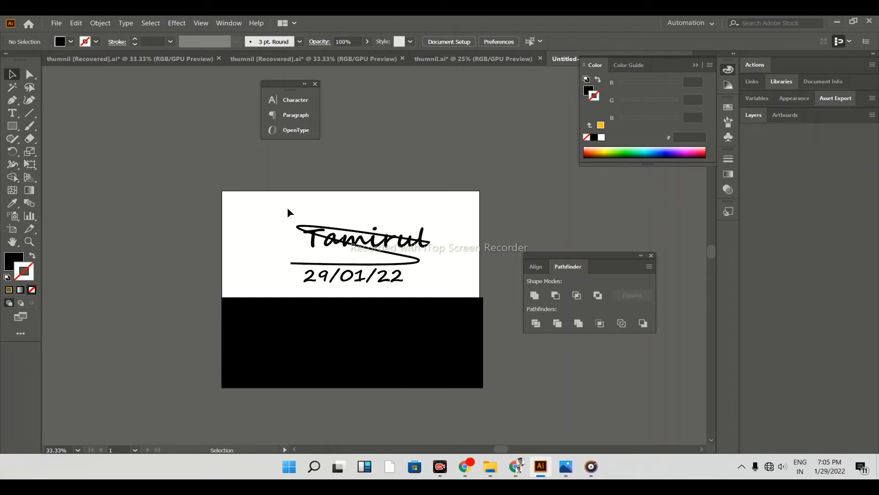
left_click_drag(388, 264, 369, 355)
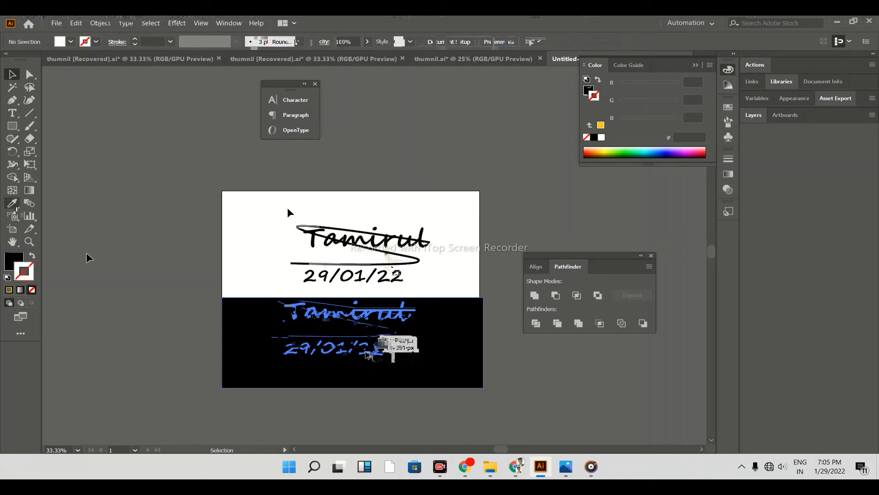
- Bring the signature copy on the black rectangle to the front and recolour it white
right_click(352, 372)
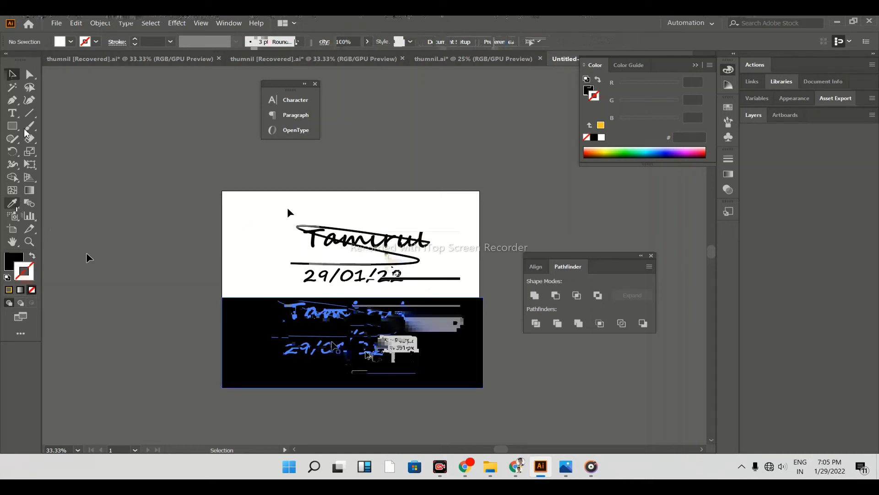
mouse_move(440, 313)
left_click(504, 313)
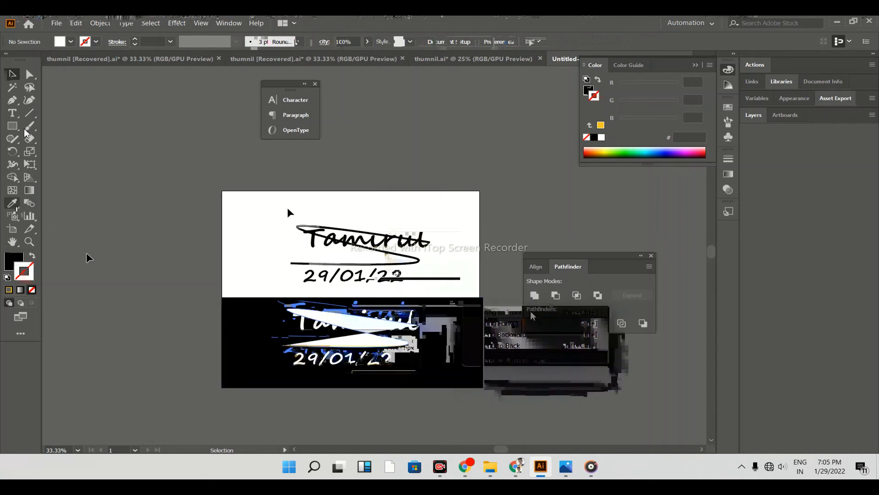
key("p")
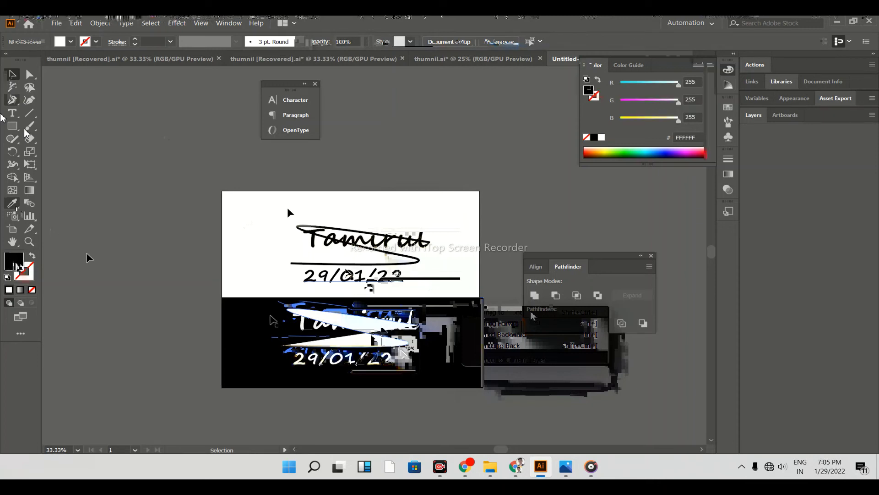
left_click(271, 318)
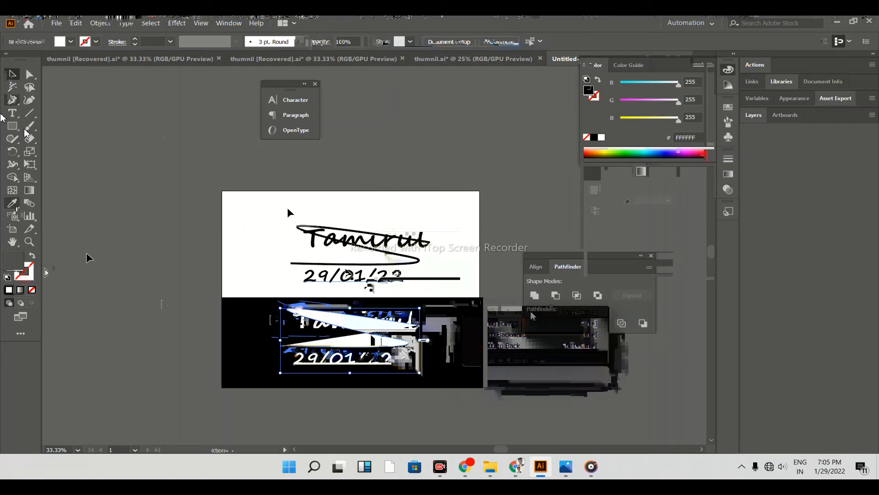
key("a")
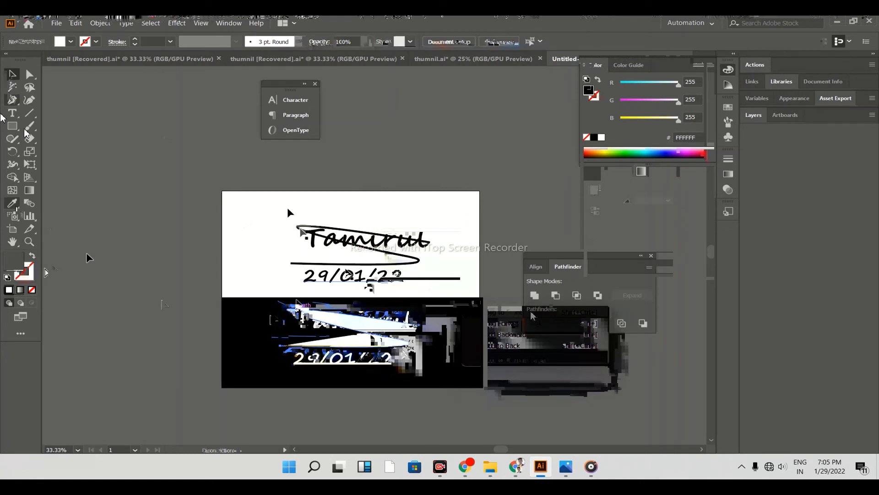
- Select the original grouped signature on the white background and expand its objects into outlines
left_click(344, 253)
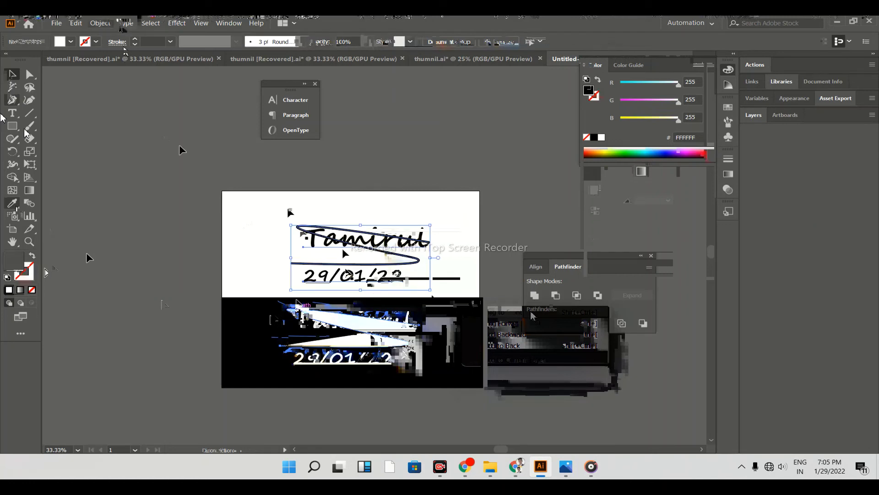
left_click(100, 23)
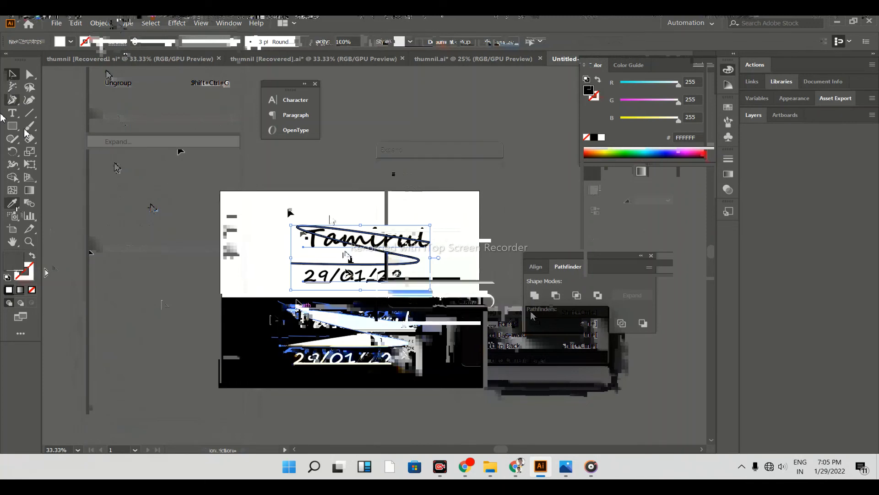
left_click(414, 302)
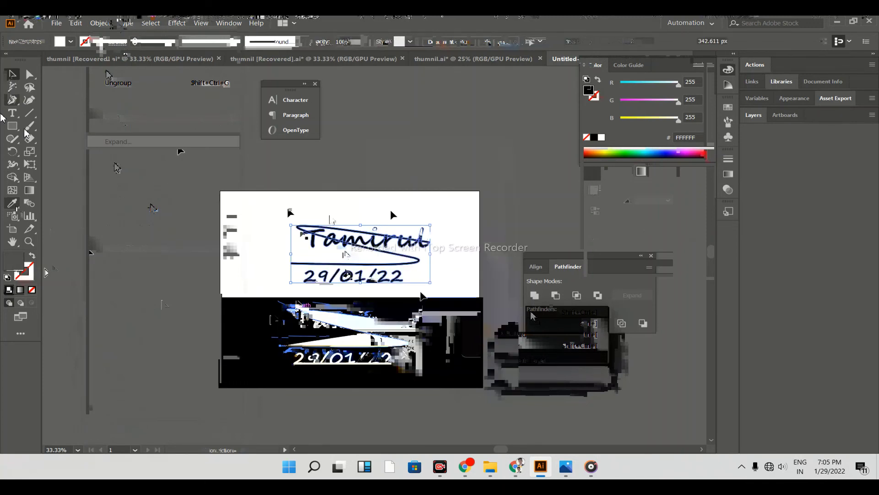
- Colour the expanded signature's copy white with the Eyedropper and bring it in front of the black rectangle
left_click_drag(273, 197, 337, 256)
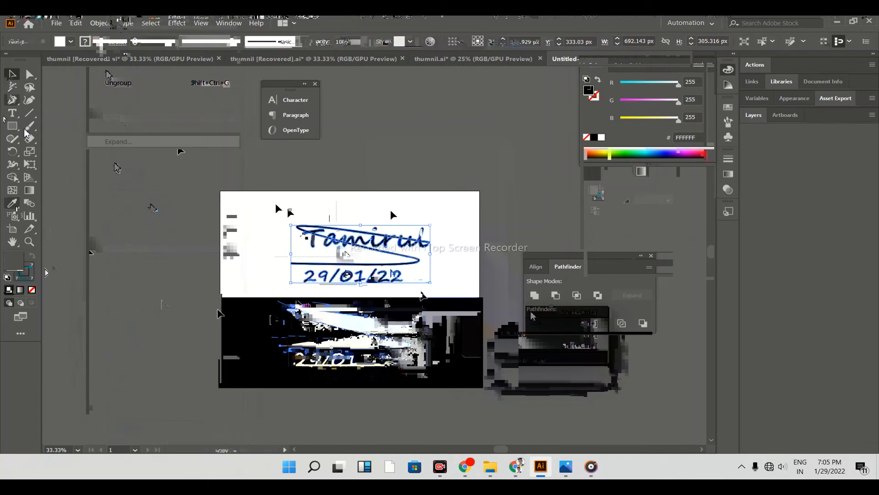
left_click(12, 203)
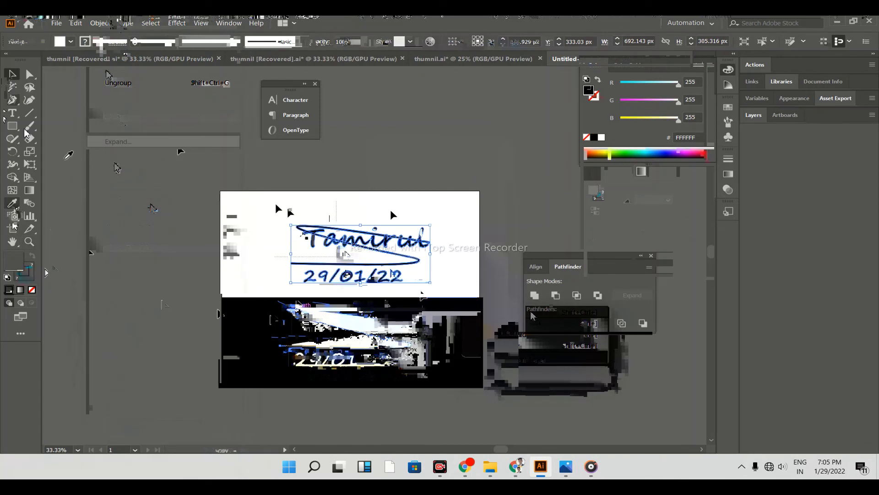
right_click(247, 274)
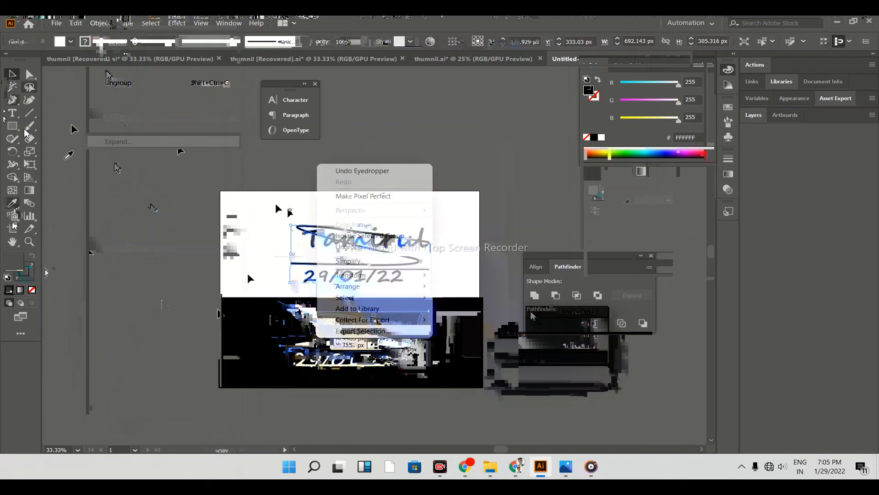
mouse_move(348, 286)
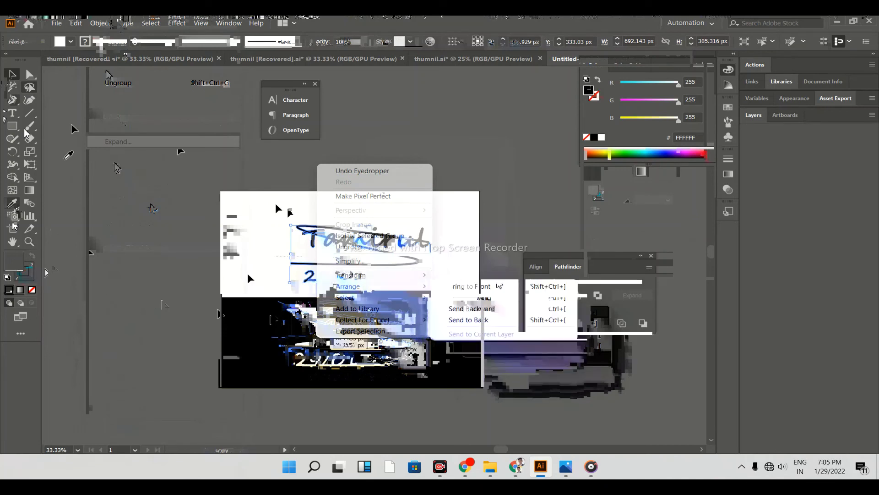
left_click(472, 285)
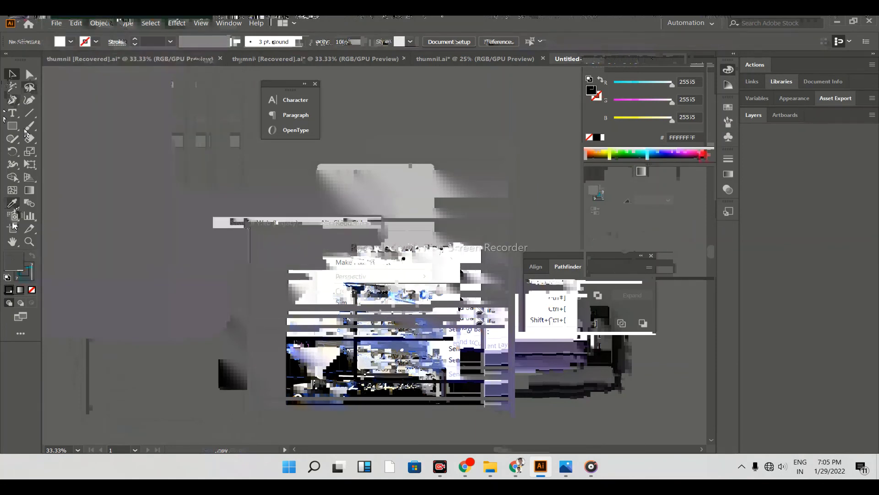
- Export the signature artwork with Save for Web as a JPG file in the Downloads folder
key("ctrl+s")
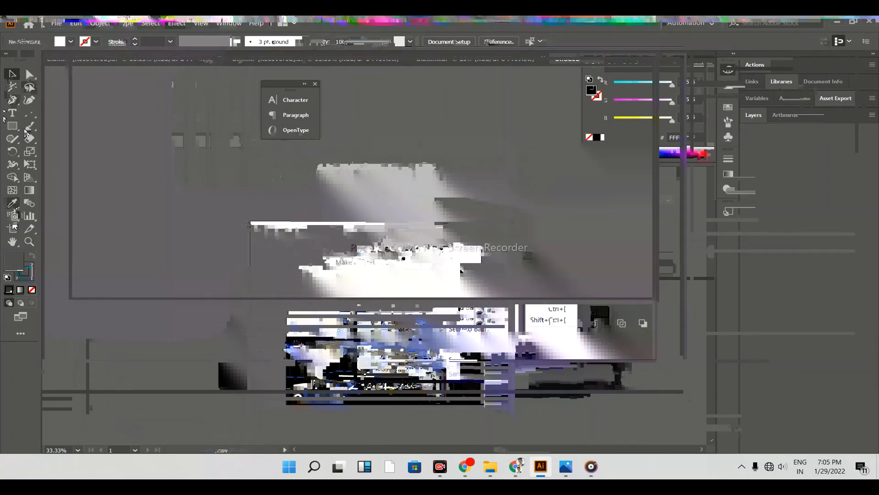
left_click(724, 421)
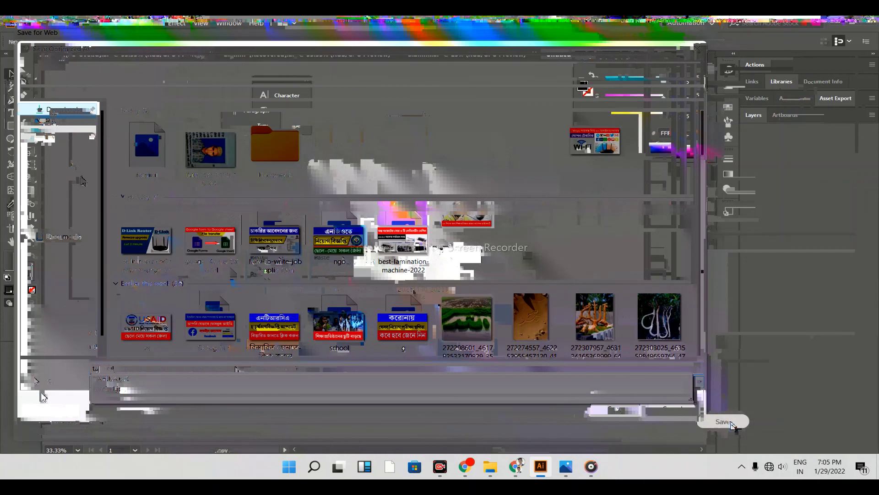
left_click(731, 423)
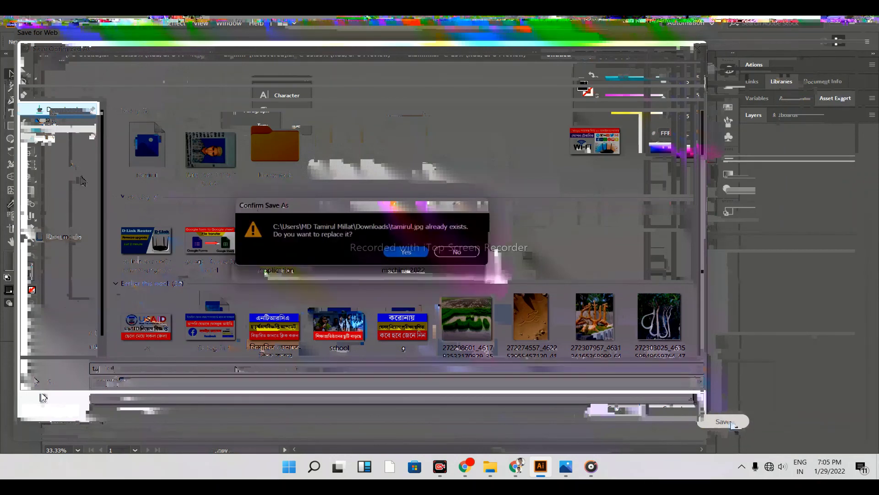